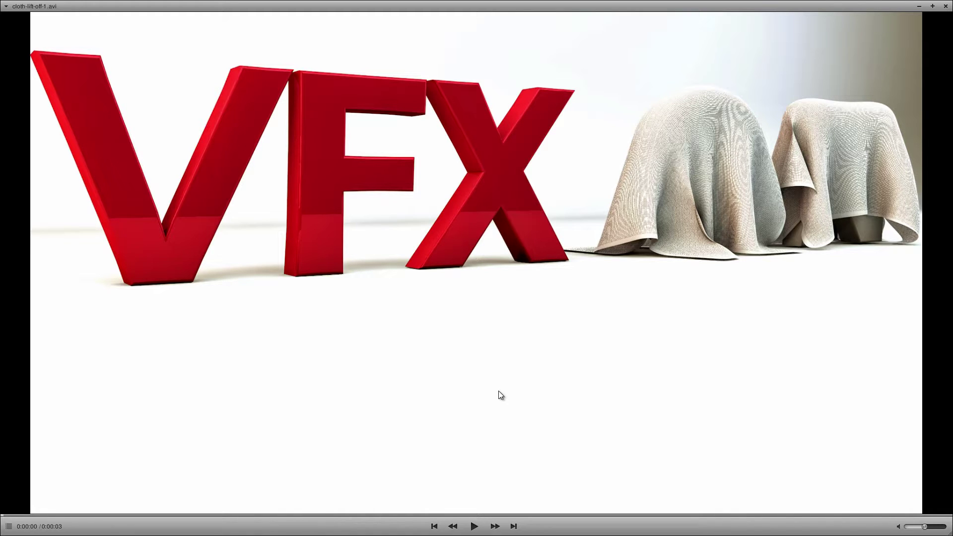
Play the finished VFX ON clip where the cloth lifts off the N
{"action": "left_click", "coordinate": [475, 527]}
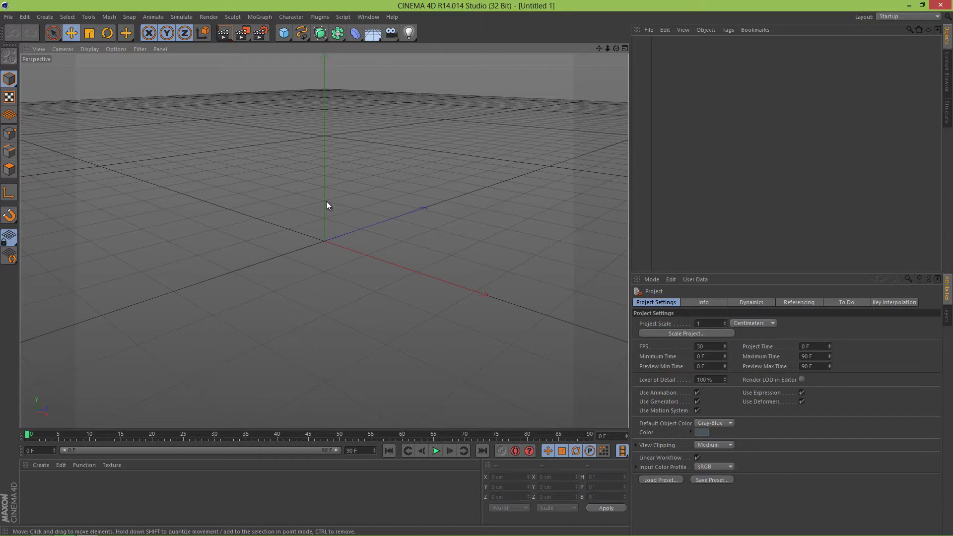
Add a Text spline reading 'VFX O'
{"action": "left_click", "coordinate": [299, 40]}
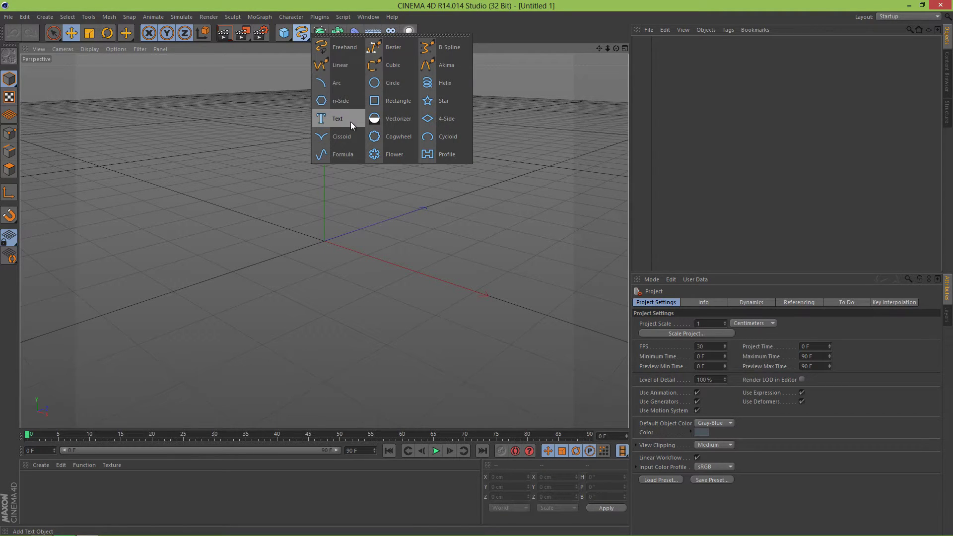
{"action": "left_click", "coordinate": [260, 17]}
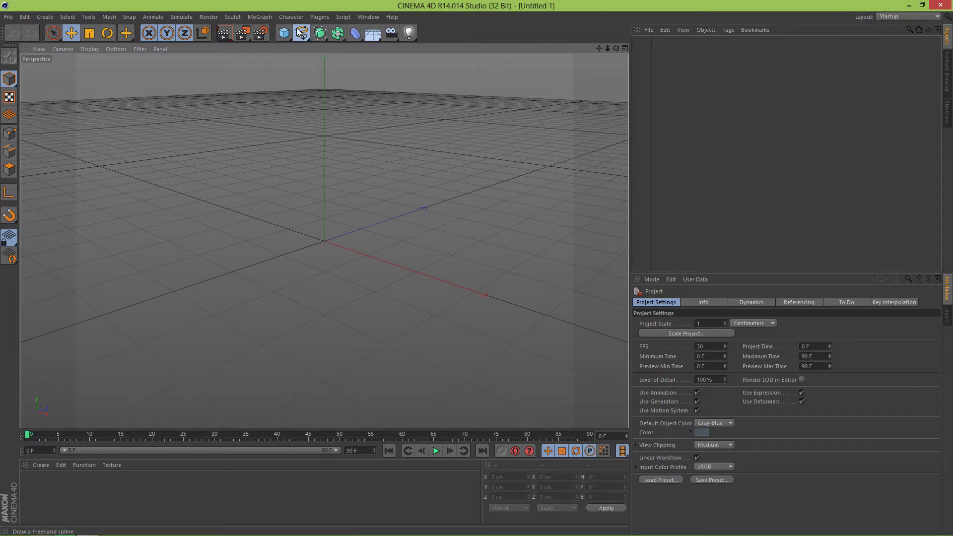
{"action": "left_click", "coordinate": [300, 32]}
{"action": "left_click", "coordinate": [340, 121]}
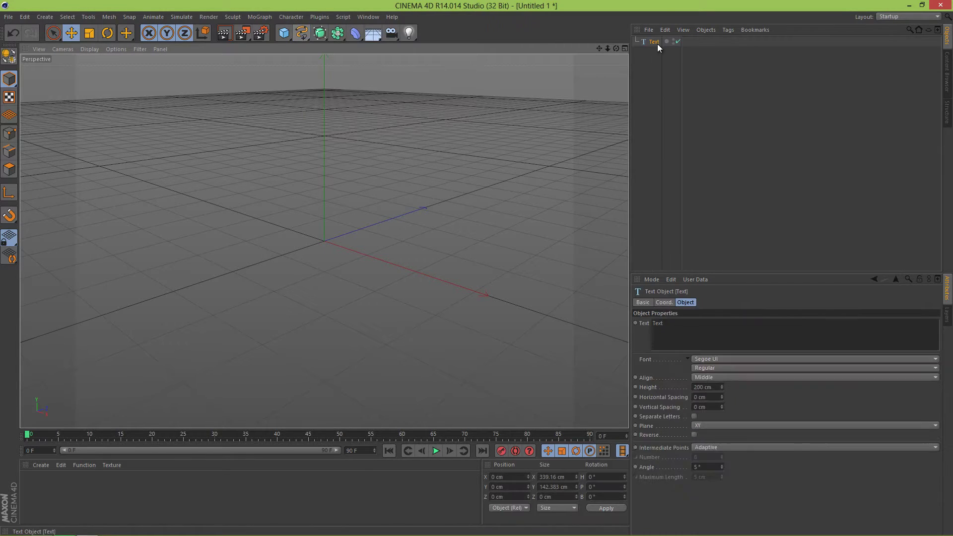
{"action": "left_click", "coordinate": [682, 328]}
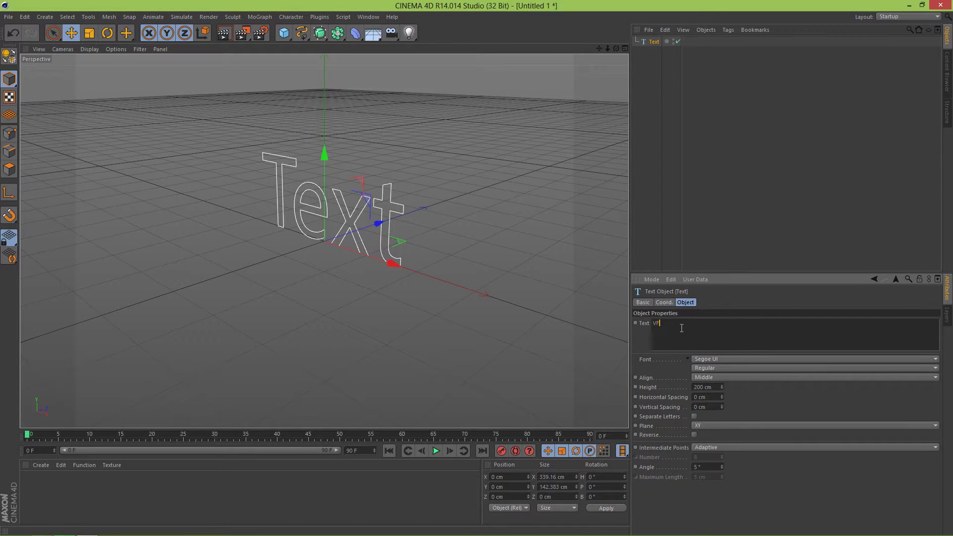
{"action": "type", "text": "VFX"}
{"action": "left_click", "coordinate": [730, 185]}
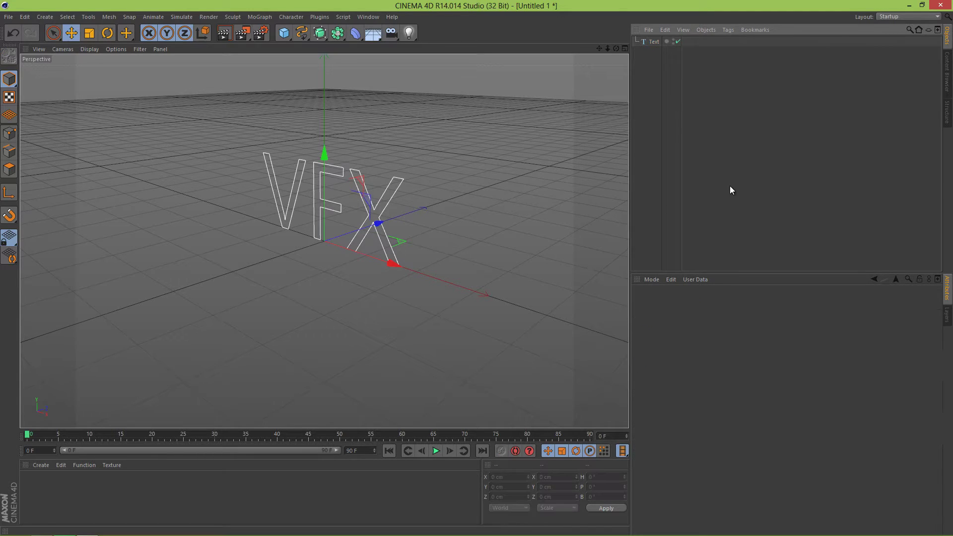
{"action": "left_click", "coordinate": [654, 43]}
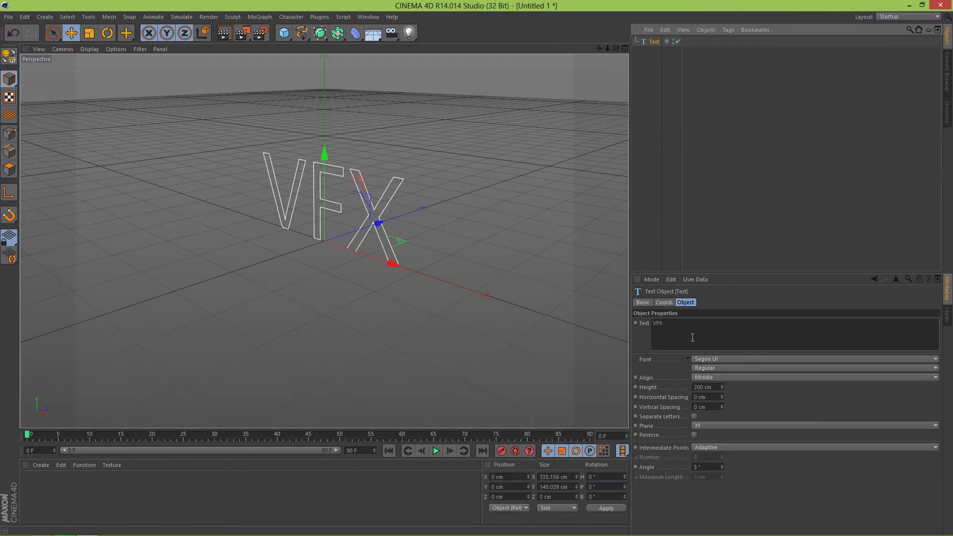
{"action": "left_click", "coordinate": [688, 337]}
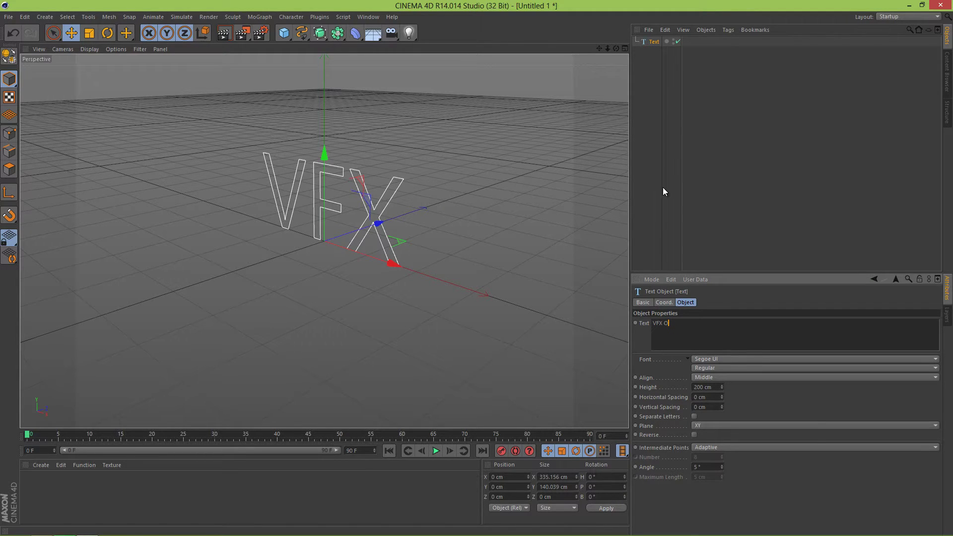
{"action": "type", "text": "O"}
{"action": "left_click", "coordinate": [692, 117]}
Duplicate the text spline and change the copy's text to 'N'
{"action": "left_click", "coordinate": [655, 44]}
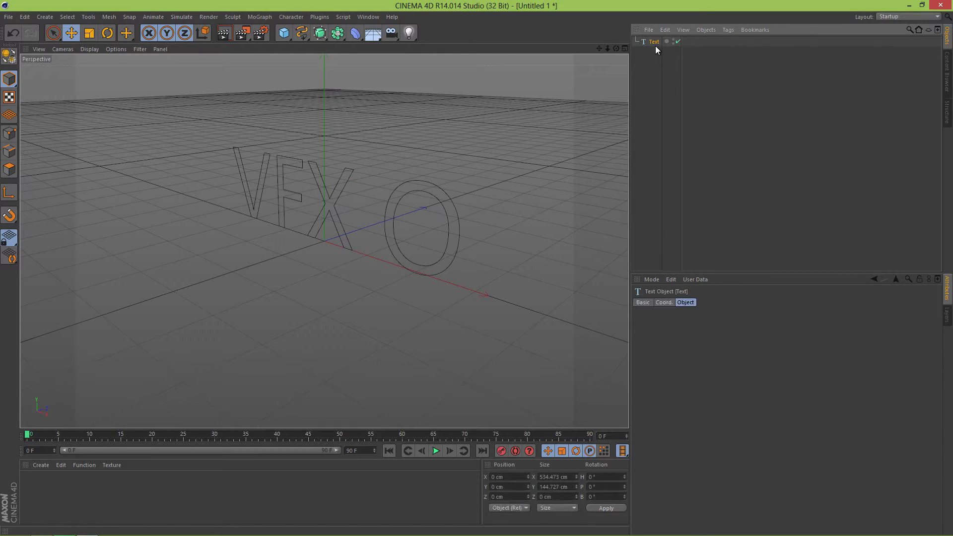
{"action": "left_click_drag", "start_coordinate": [655, 43], "coordinate": [656, 57], "text": "ctrl"}
{"action": "left_click", "coordinate": [687, 325]}
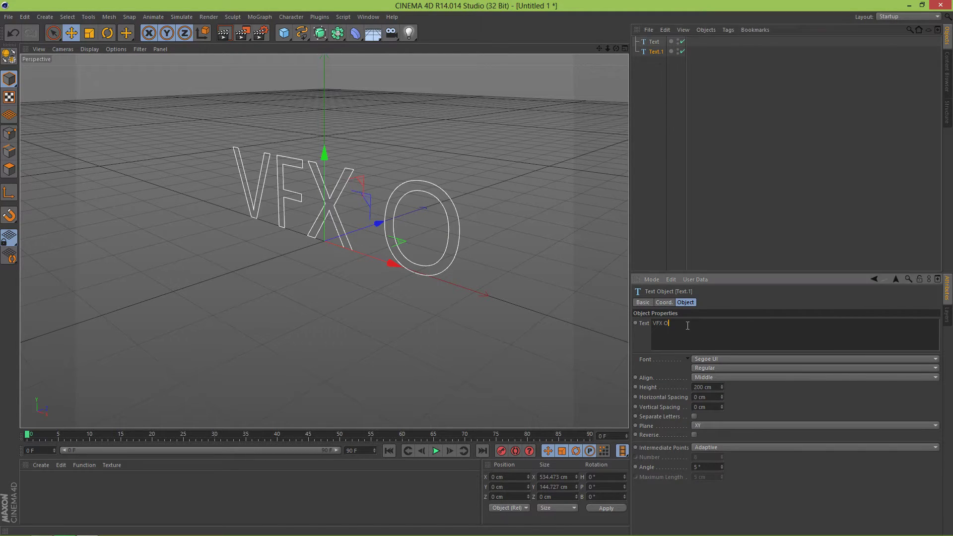
{"action": "type", "text": "N"}
{"action": "left_click", "coordinate": [783, 221]}
Rename the two text objects 'N' and 'VFX O'
{"action": "left_click", "coordinate": [656, 52]}
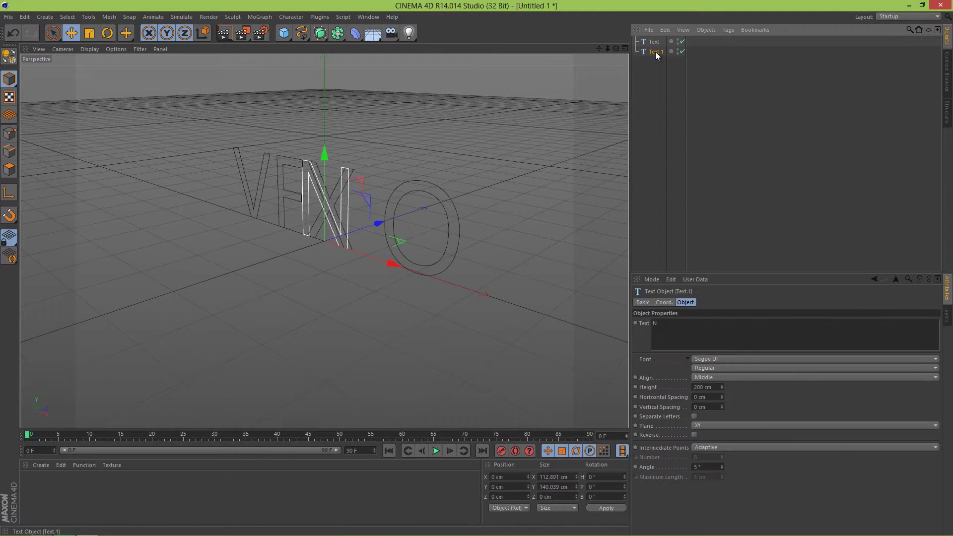
{"action": "double_click", "coordinate": [656, 52]}
{"action": "type", "text": "N"}
{"action": "key", "text": "Return"}
{"action": "left_click", "coordinate": [655, 41]}
{"action": "double_click", "coordinate": [654, 42]}
{"action": "type", "text": "VFX O"}
{"action": "left_click", "coordinate": [681, 65]}
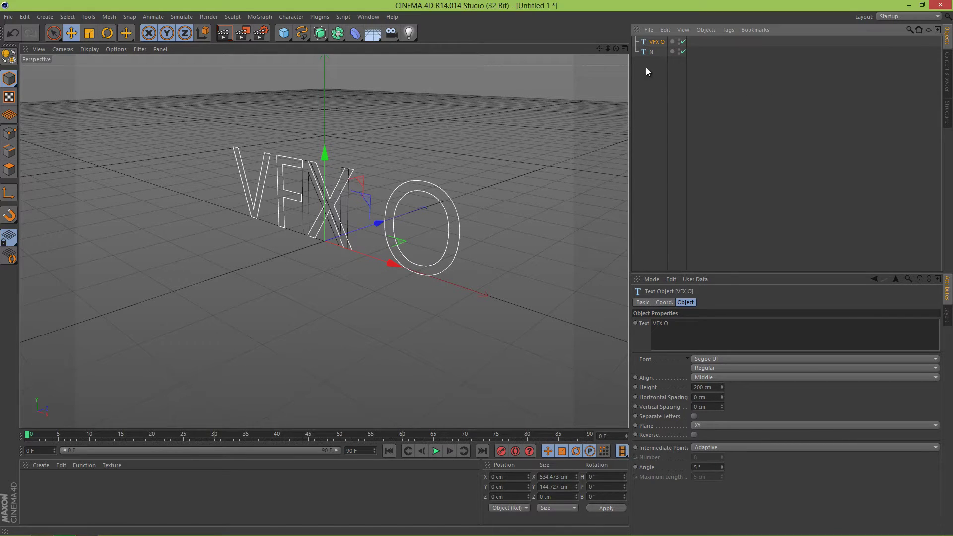
Move the N along X to sit right of VFX O
{"action": "left_click", "coordinate": [650, 52]}
{"action": "left_click_drag", "start_coordinate": [390, 267], "coordinate": [611, 330]}
{"action": "left_click", "coordinate": [652, 82]}
{"action": "left_click", "coordinate": [657, 42]}
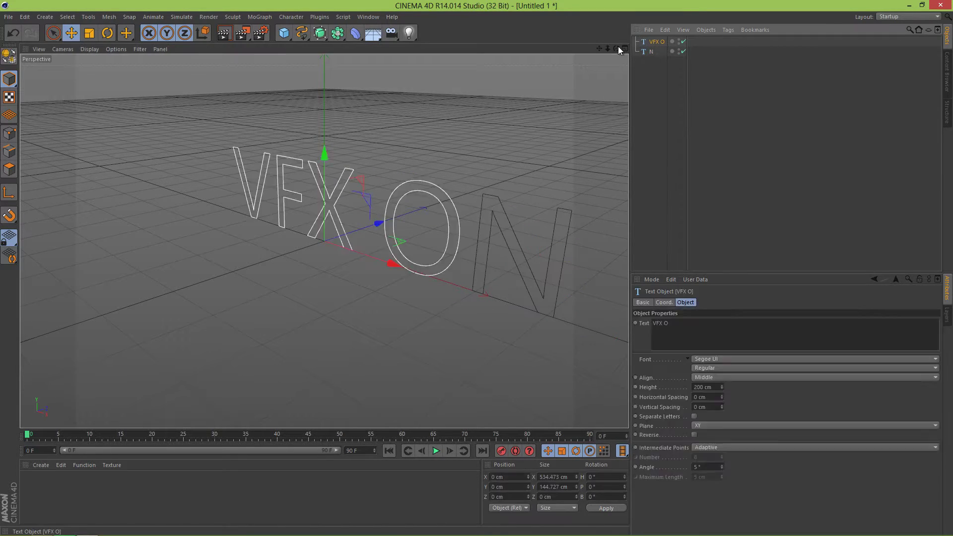
{"action": "left_click", "coordinate": [319, 33]}
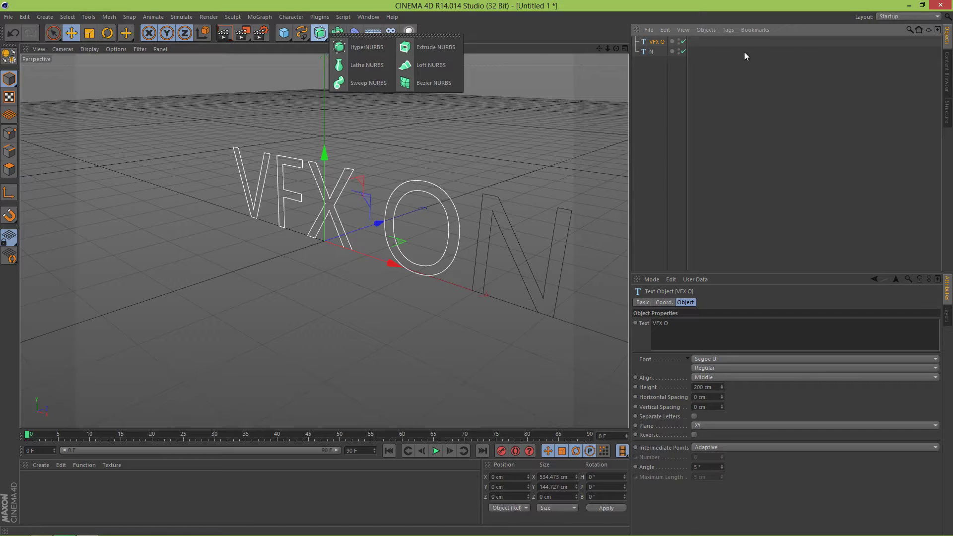
Wrap VFX O and N each in its own Extrude NURBS
{"action": "left_click", "coordinate": [446, 46]}
{"action": "left_click_drag", "start_coordinate": [660, 52], "coordinate": [666, 44]}
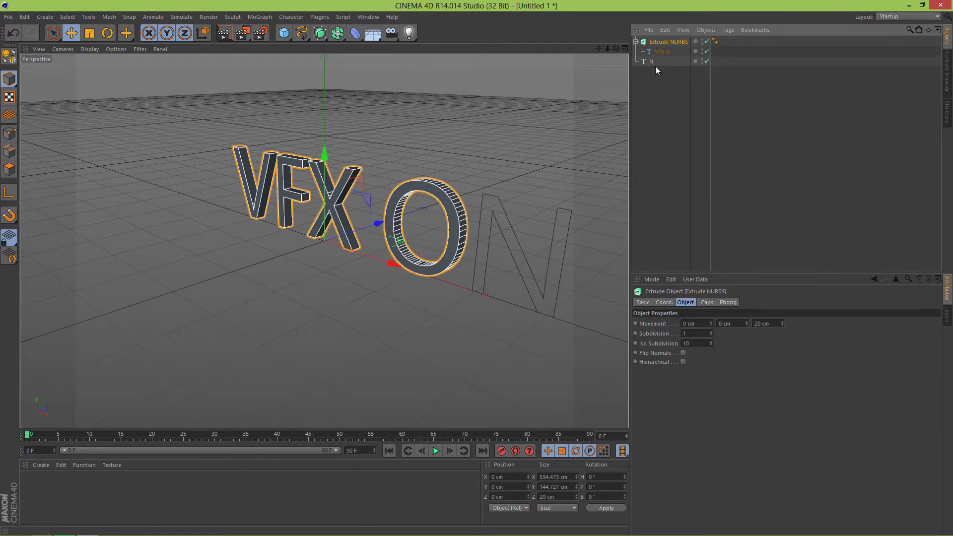
{"action": "left_click", "coordinate": [650, 62]}
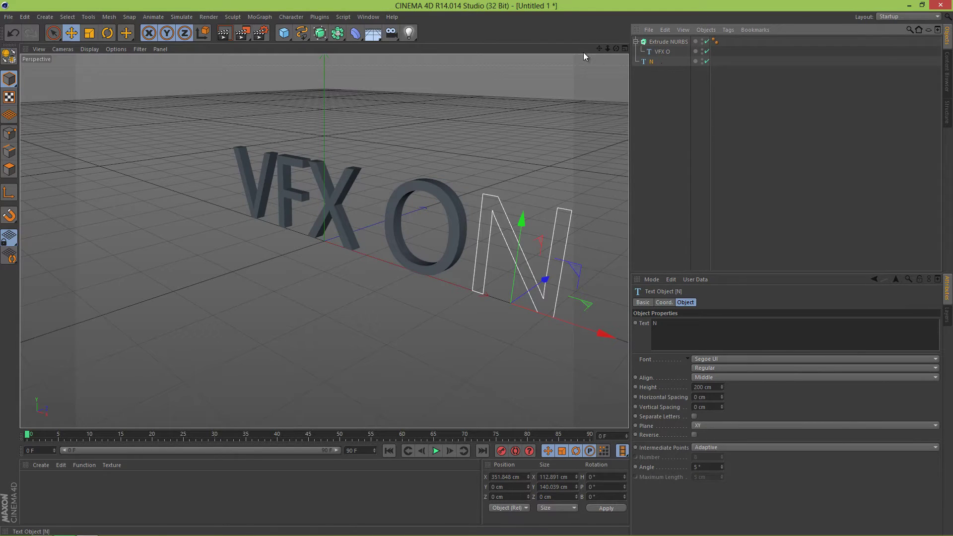
{"action": "left_click", "coordinate": [320, 32]}
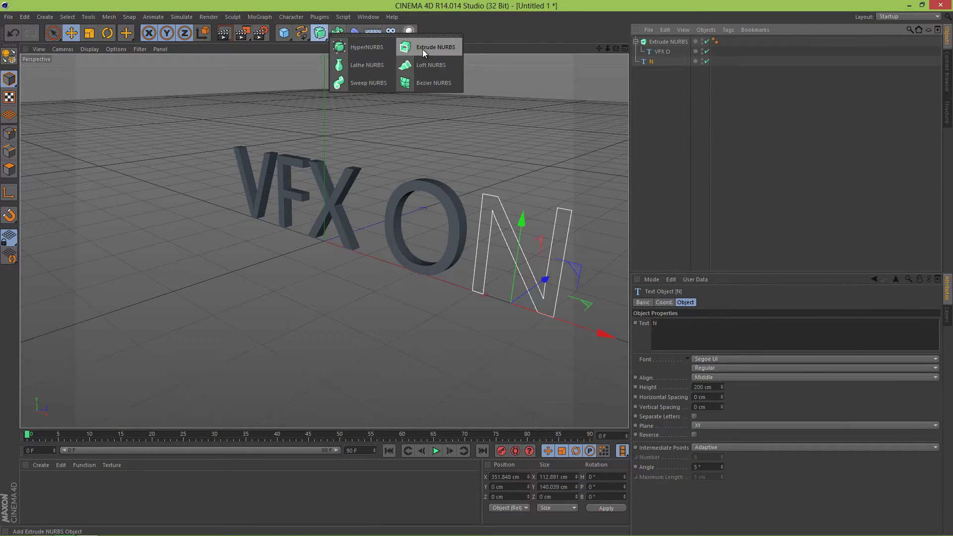
{"action": "left_click", "coordinate": [422, 49], "text": "alt"}
{"action": "left_click", "coordinate": [676, 124]}
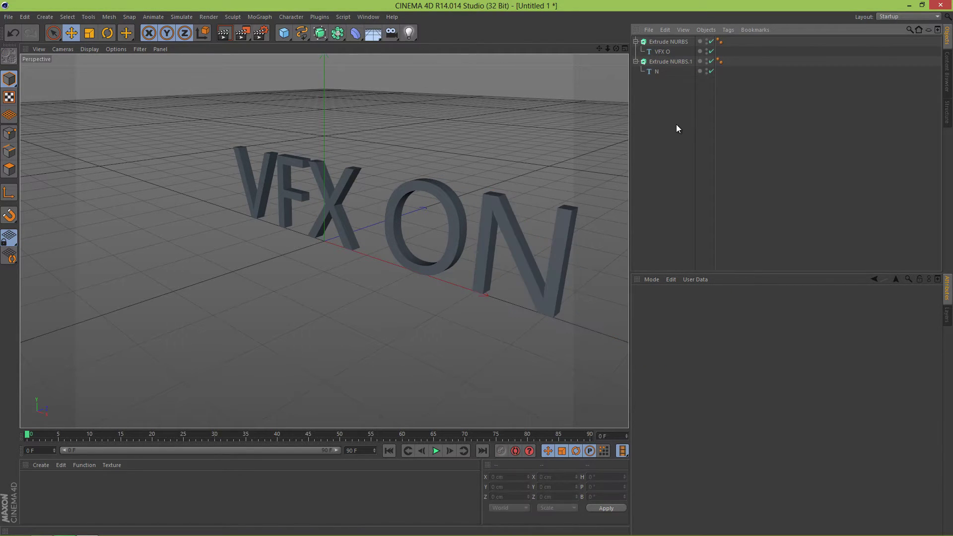
{"action": "left_click", "coordinate": [669, 61]}
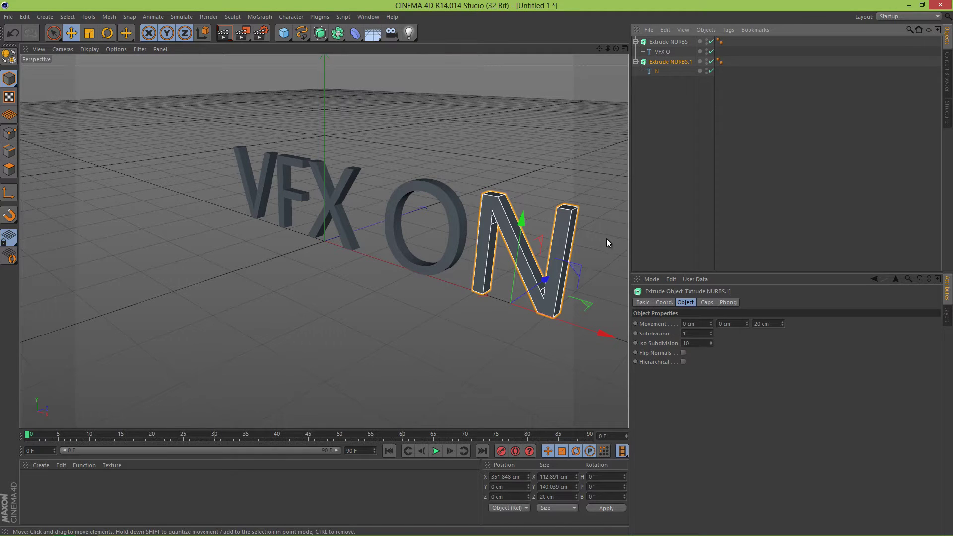
Give the N extrude fillet start and end caps with 2 cm radius and 3 steps
{"action": "left_click", "coordinate": [708, 303]}
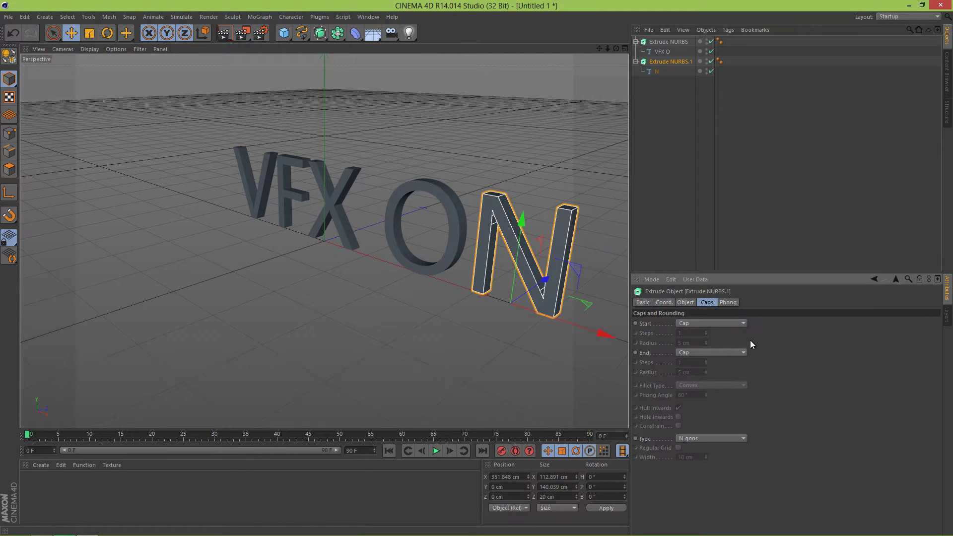
{"action": "left_click", "coordinate": [716, 325]}
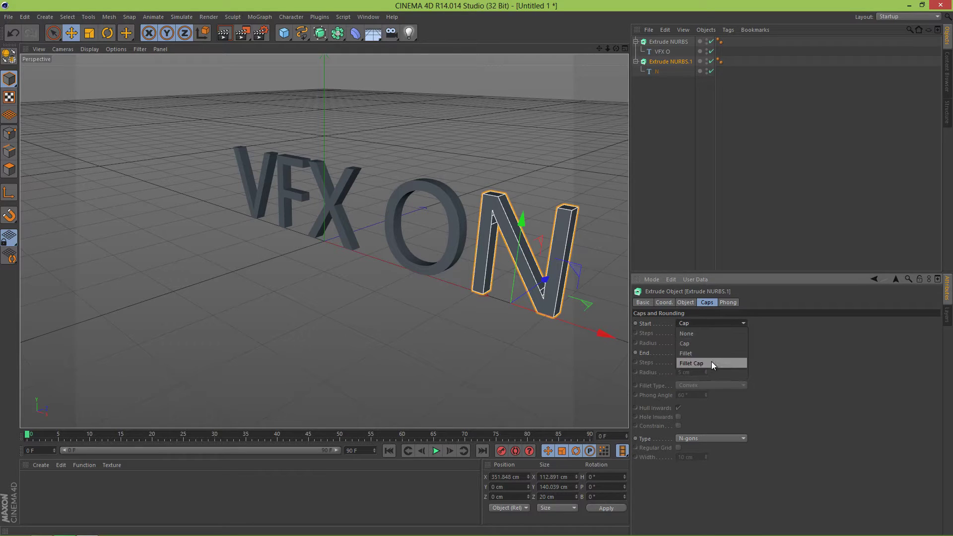
{"action": "left_click", "coordinate": [711, 362]}
{"action": "left_click", "coordinate": [704, 353]}
{"action": "left_click", "coordinate": [695, 392]}
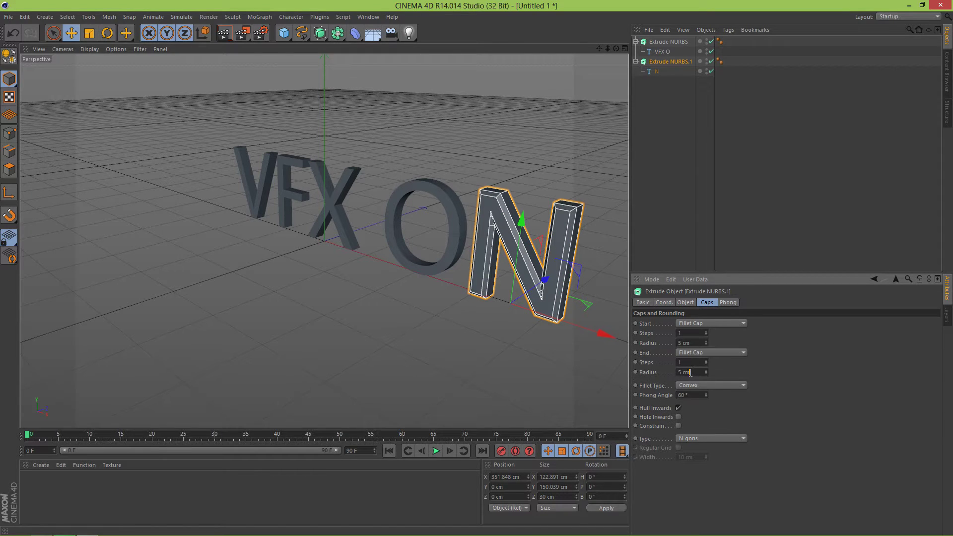
{"action": "left_click", "coordinate": [688, 372]}
{"action": "type", "text": "2"}
{"action": "left_click", "coordinate": [683, 362]}
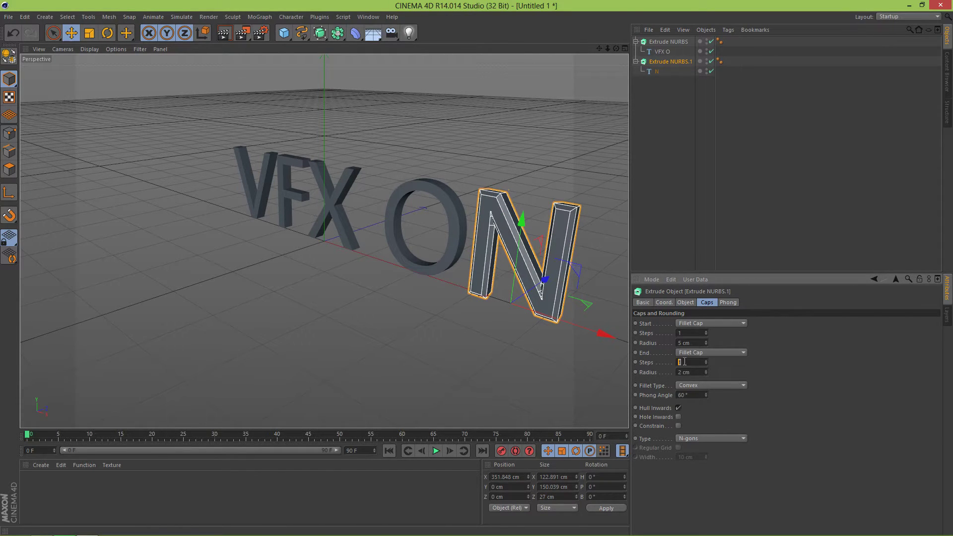
{"action": "type", "text": "3"}
{"action": "left_click", "coordinate": [694, 343]}
{"action": "type", "text": "2"}
{"action": "key", "text": "Return"}
Give the VFX O extrude matching fillet caps with 3 steps and 2 cm radius
{"action": "left_click", "coordinate": [735, 119]}
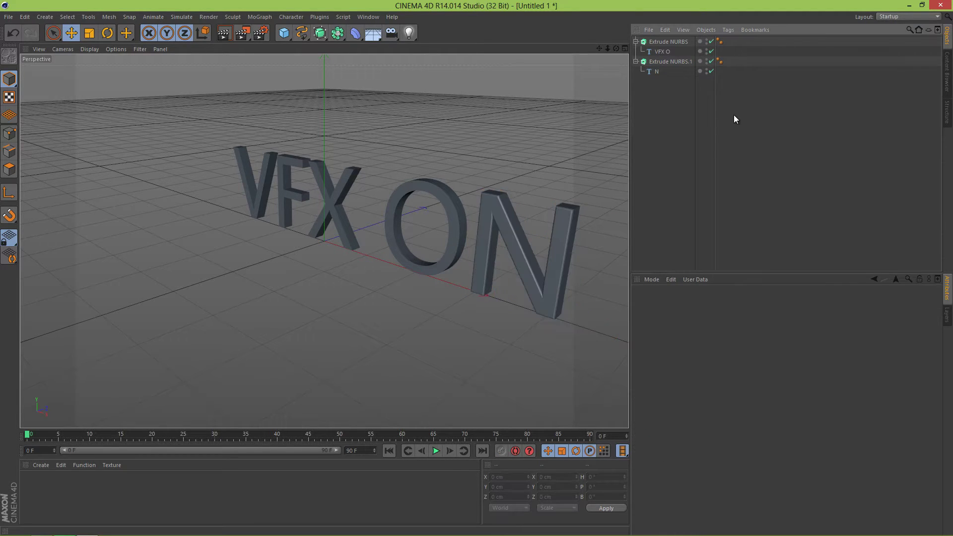
{"action": "left_click", "coordinate": [668, 42]}
{"action": "left_click", "coordinate": [719, 324]}
{"action": "left_click", "coordinate": [711, 362]}
{"action": "left_click", "coordinate": [705, 353]}
{"action": "left_click", "coordinate": [704, 392]}
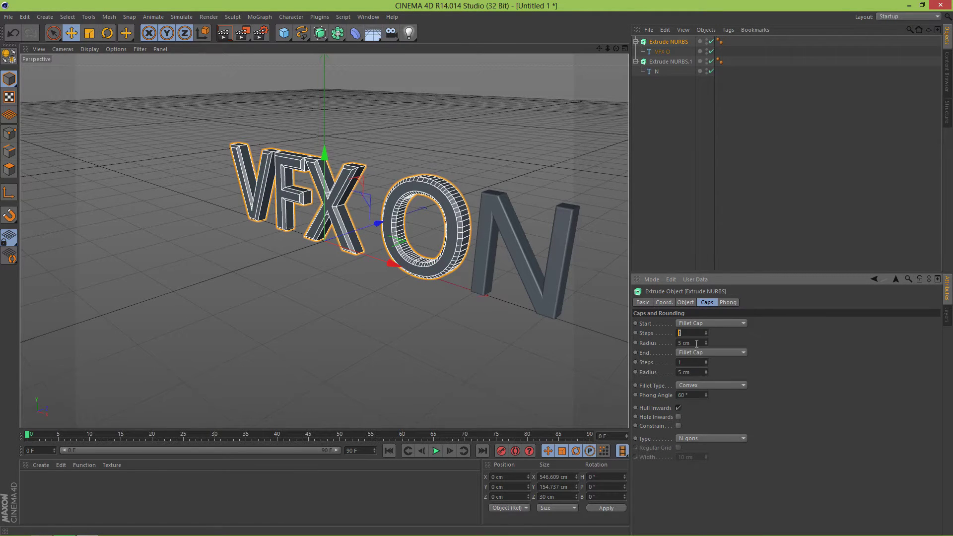
{"action": "type", "text": "3"}
{"action": "left_click", "coordinate": [696, 343]}
{"action": "type", "text": "2"}
{"action": "left_click", "coordinate": [678, 364]}
{"action": "type", "text": "3"}
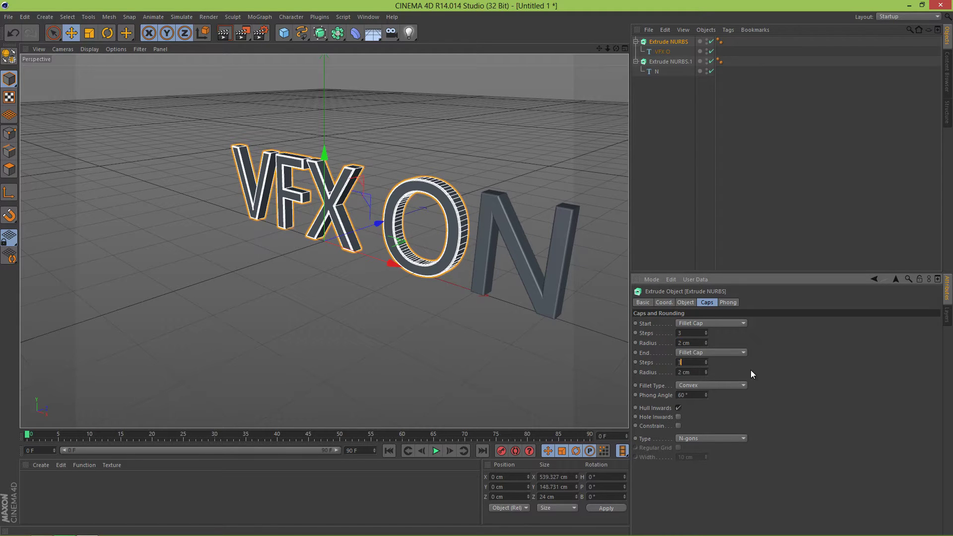
Rename the extrude objects 'N' and 'VFX O'
{"action": "left_click", "coordinate": [665, 109]}
{"action": "left_click", "coordinate": [656, 61]}
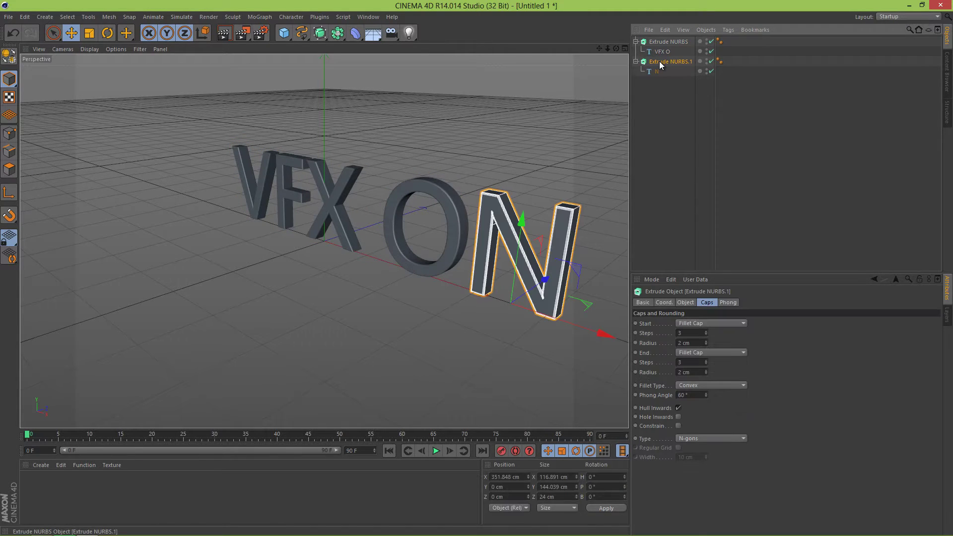
{"action": "double_click", "coordinate": [664, 62]}
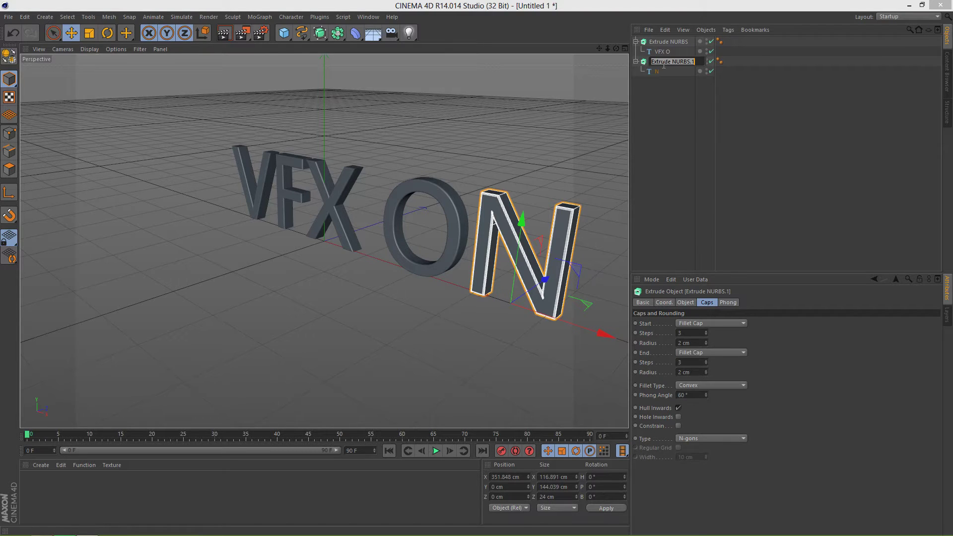
{"action": "type", "text": "N"}
{"action": "key", "text": "Return"}
{"action": "left_click", "coordinate": [671, 42]}
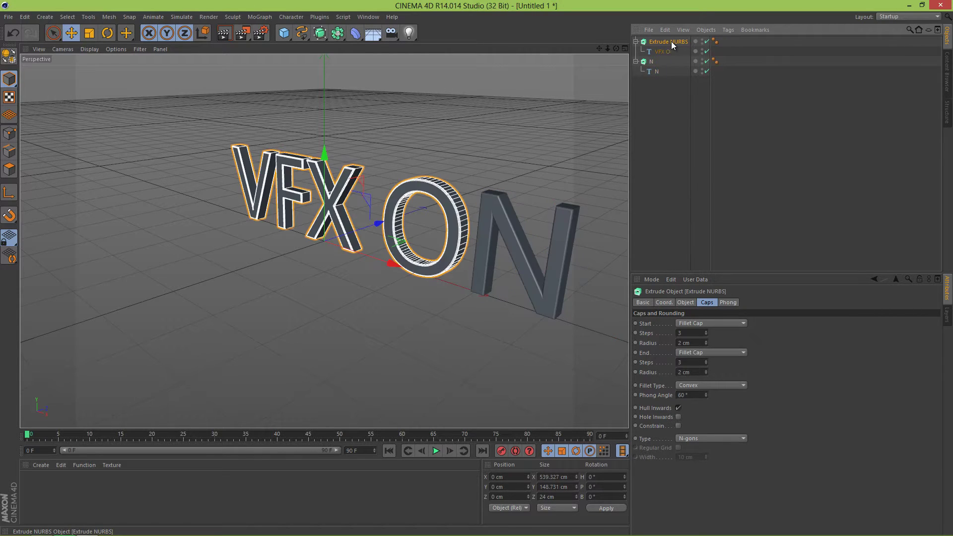
{"action": "double_click", "coordinate": [672, 42]}
{"action": "type", "text": "V"}
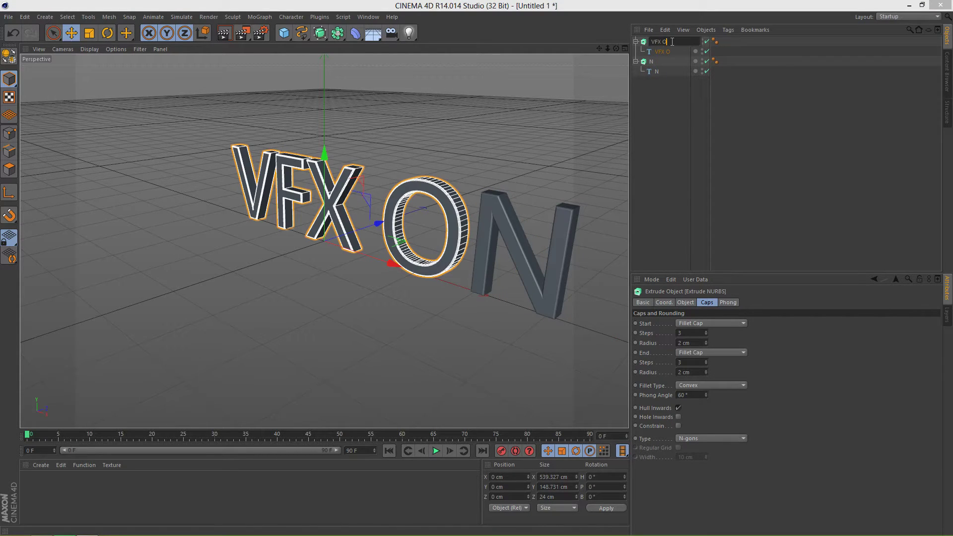
{"action": "type", "text": "FX O"}
{"action": "key", "text": "Return"}
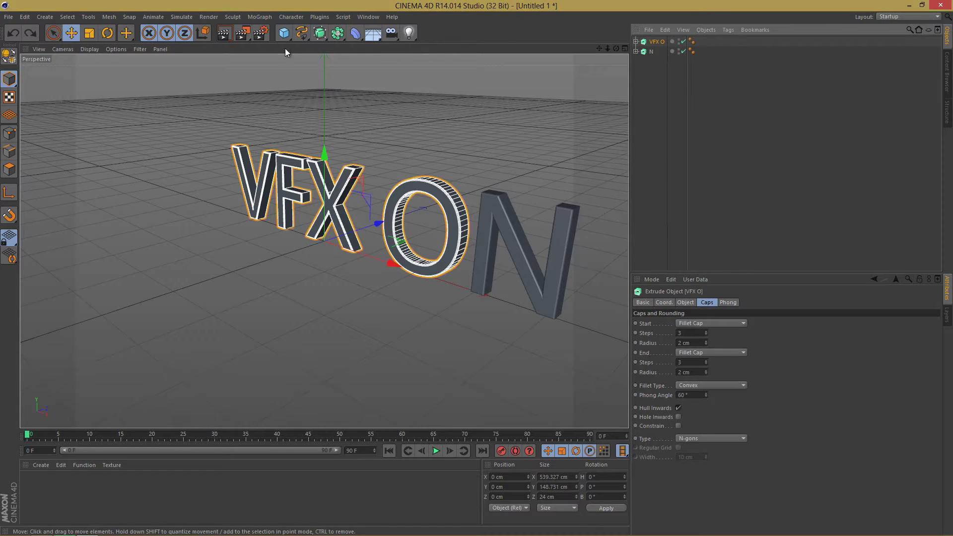
Add a plane and stretch it to about 1297 by 1918 cm under the letters
{"action": "left_click", "coordinate": [285, 39]}
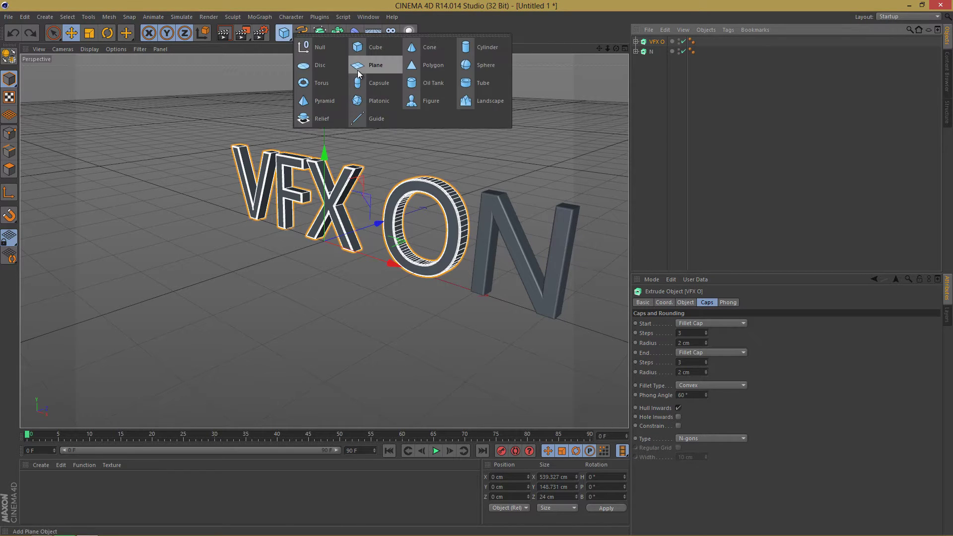
{"action": "left_click", "coordinate": [390, 63]}
{"action": "left_click_drag", "start_coordinate": [418, 273], "coordinate": [478, 269]}
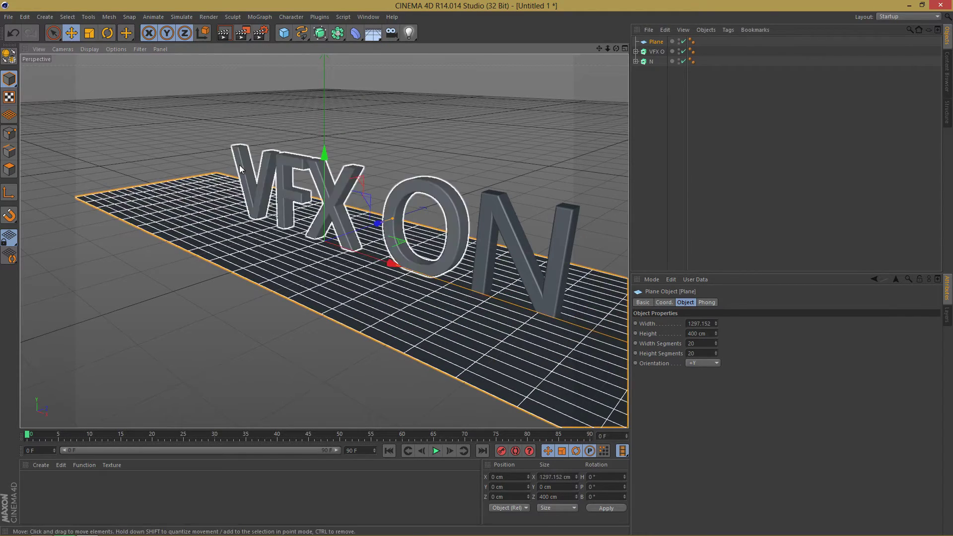
{"action": "left_click_drag", "start_coordinate": [394, 217], "coordinate": [540, 156]}
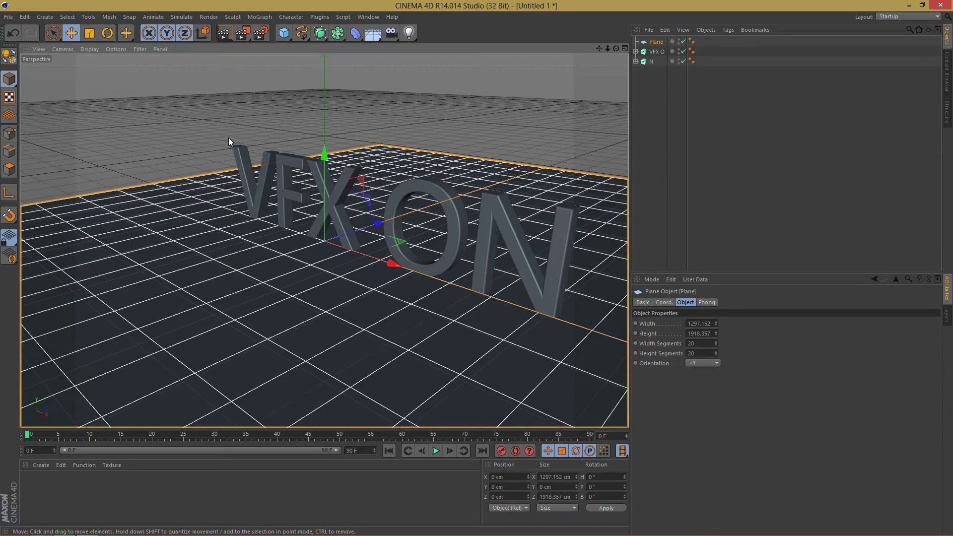
{"action": "left_click_drag", "start_coordinate": [224, 142], "coordinate": [318, 155], "text": "alt"}
Rename the plane 'Ground'
{"action": "double_click", "coordinate": [656, 42]}
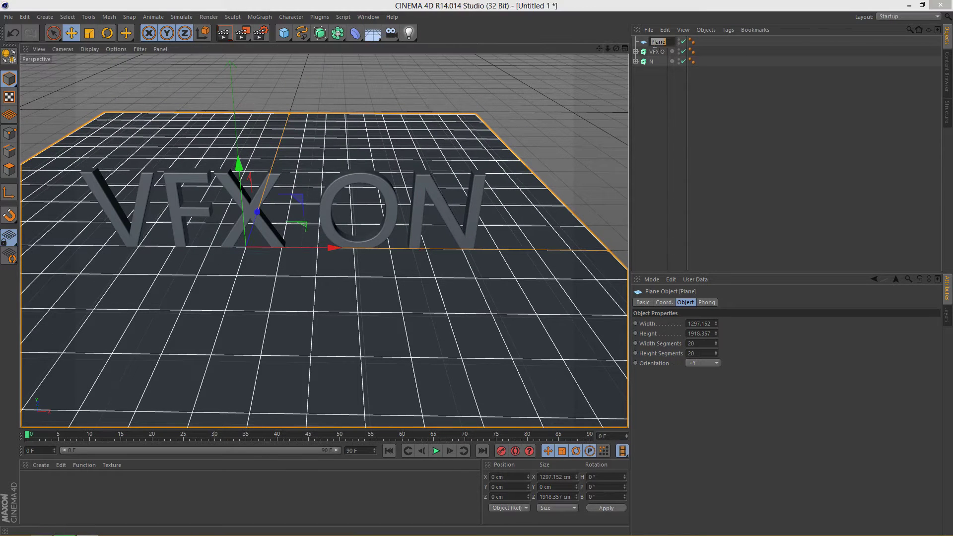
{"action": "type", "text": "Ground"}
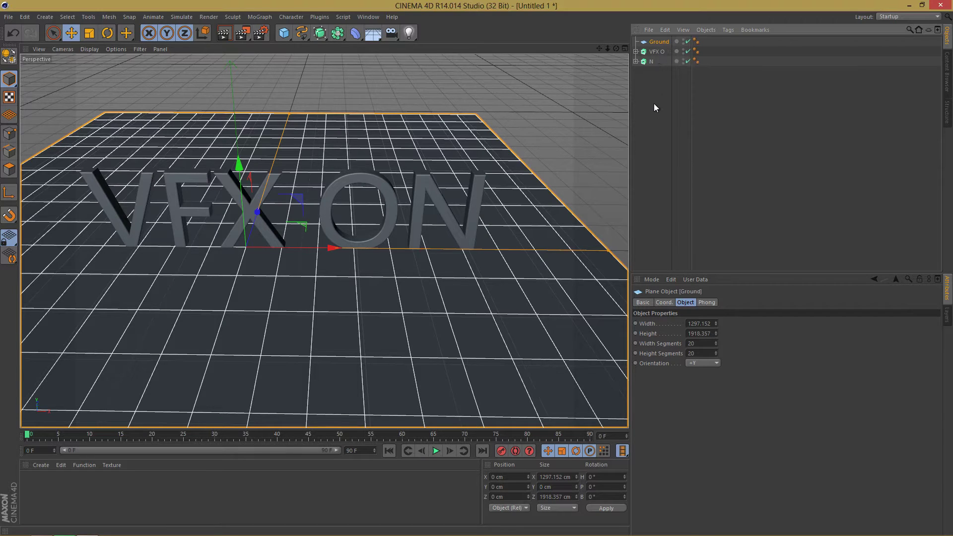
{"action": "key", "text": "Return"}
{"action": "left_click_drag", "start_coordinate": [427, 128], "coordinate": [449, 136], "text": "alt"}
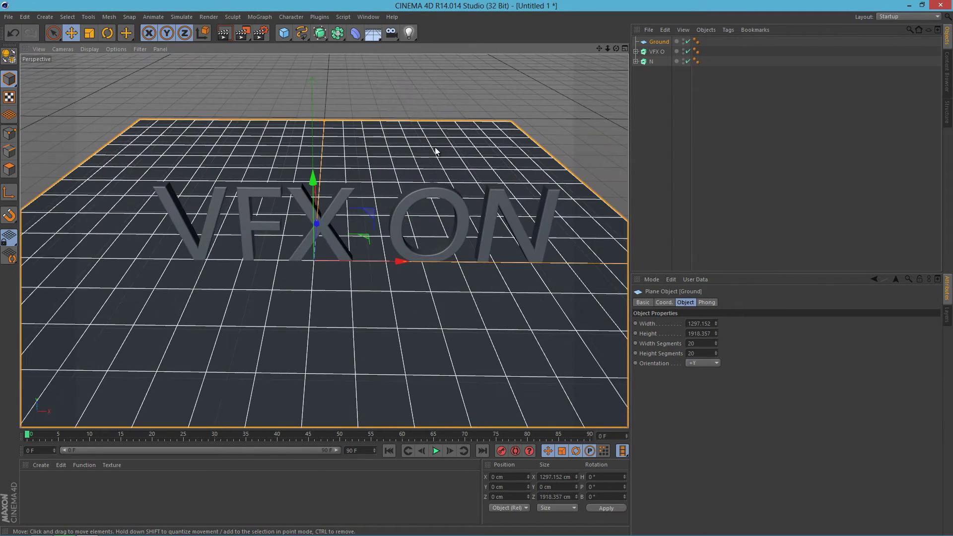
Add a second plane and raise it above the N
{"action": "middle_click_drag", "start_coordinate": [435, 147], "coordinate": [297, 165], "text": "alt"}
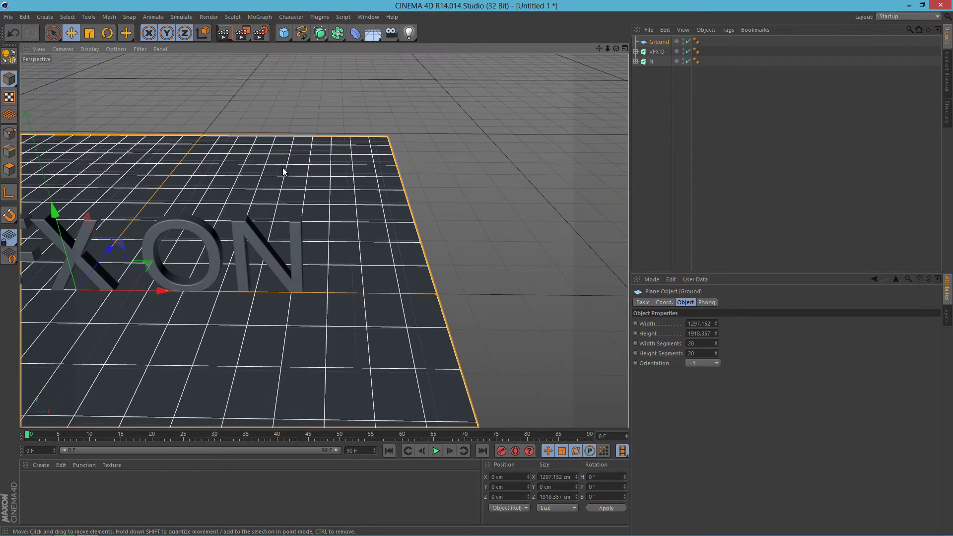
{"action": "right_click_drag", "start_coordinate": [283, 171], "coordinate": [270, 134], "text": "alt"}
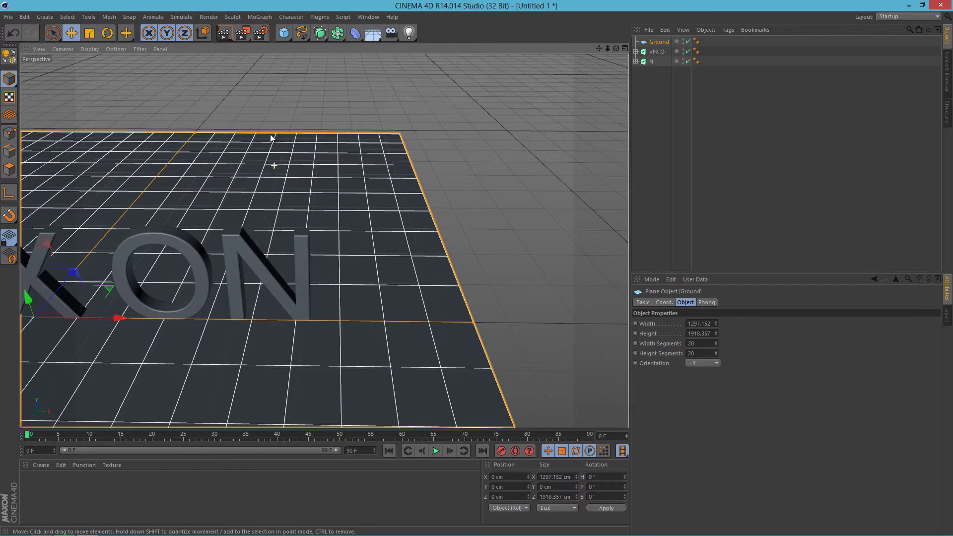
{"action": "left_click", "coordinate": [280, 35]}
{"action": "left_click", "coordinate": [376, 65]}
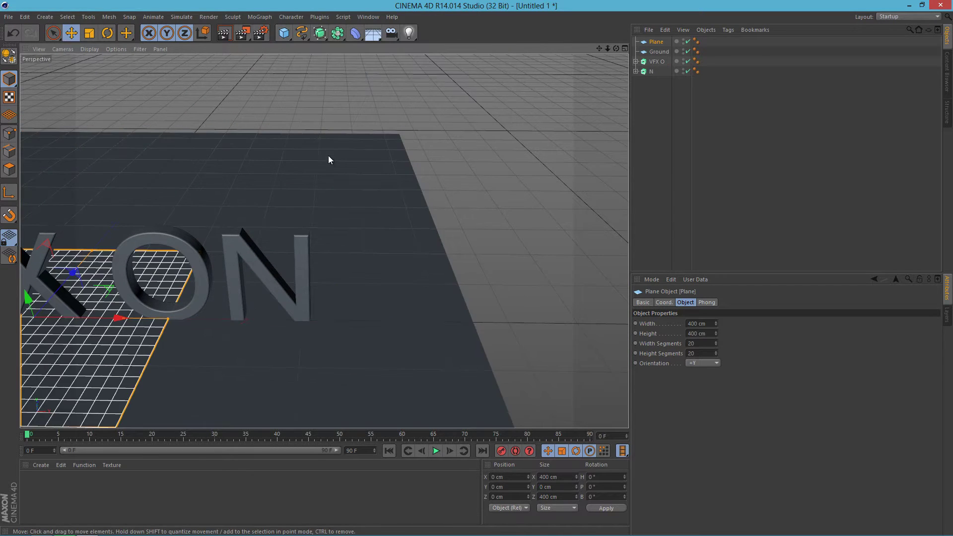
{"action": "left_click_drag", "start_coordinate": [142, 327], "coordinate": [347, 321]}
{"action": "left_click_drag", "start_coordinate": [255, 241], "coordinate": [256, 115]}
{"action": "mouse_move", "coordinate": [380, 341]}
{"action": "left_mouse_down", "text": "alt"}
{"action": "mouse_move", "coordinate": [366, 283]}
{"action": "mouse_move", "coordinate": [415, 262]}
{"action": "mouse_move", "coordinate": [509, 357]}
{"action": "mouse_move", "coordinate": [403, 336]}
{"action": "mouse_move", "coordinate": [395, 343]}
{"action": "left_mouse_up", "text": "alt"}
Position and resize the small plane to about 270 by 250 cm in the Top view
{"action": "middle_click", "coordinate": [394, 341]}
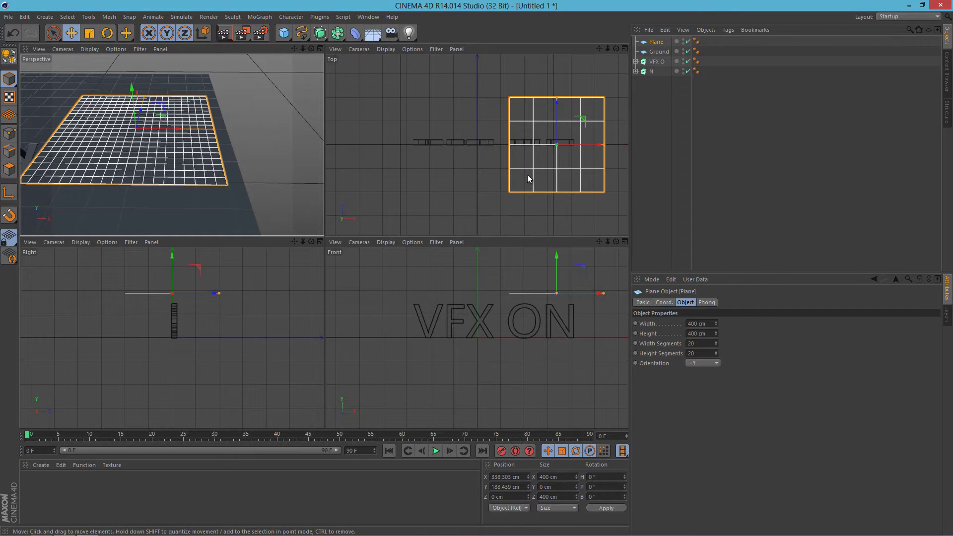
{"action": "left_click_drag", "start_coordinate": [598, 145], "coordinate": [603, 145]}
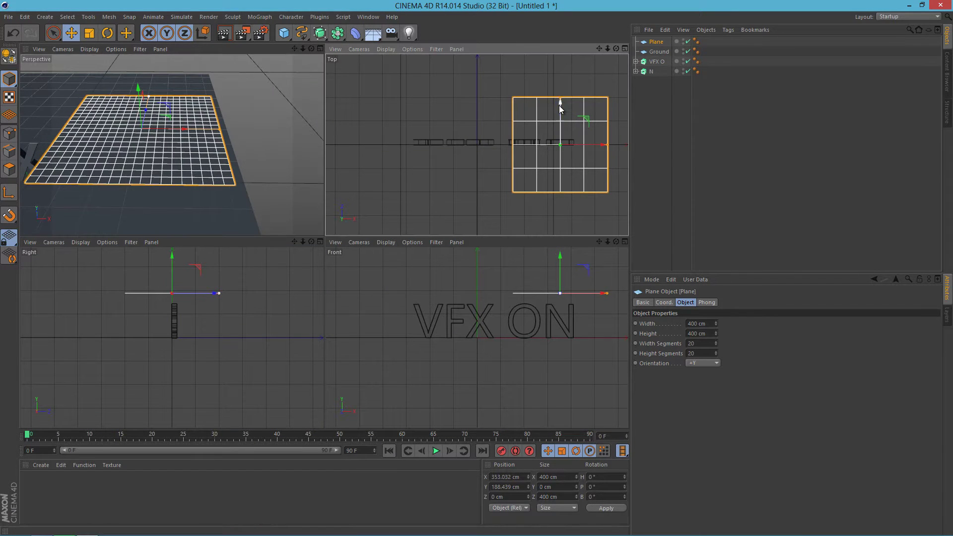
{"action": "left_click_drag", "start_coordinate": [560, 104], "coordinate": [560, 100]}
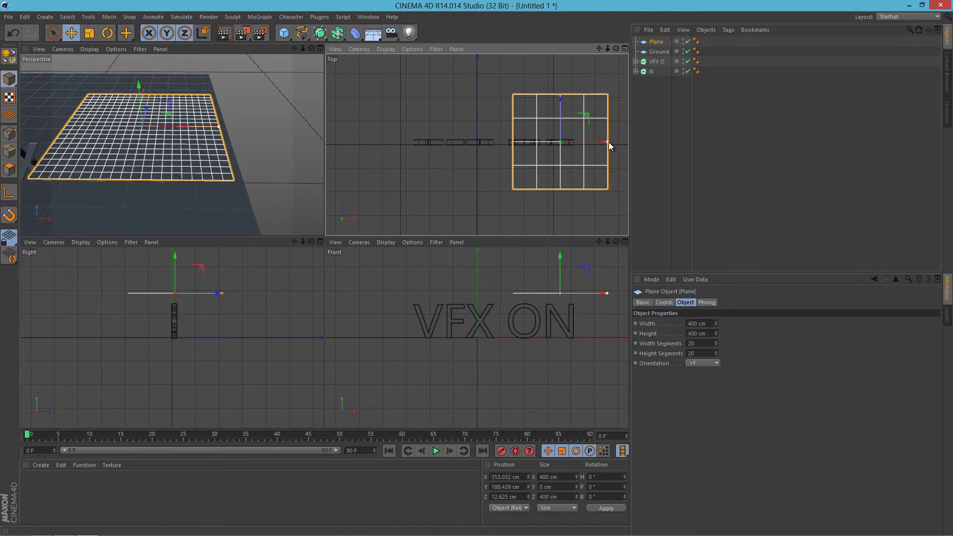
{"action": "left_click_drag", "start_coordinate": [607, 142], "coordinate": [592, 143]}
{"action": "mouse_move", "coordinate": [560, 96]}
{"action": "left_mouse_down"}
{"action": "mouse_move", "coordinate": [559, 112]}
{"action": "mouse_move", "coordinate": [587, 141]}
{"action": "mouse_move", "coordinate": [560, 112]}
{"action": "left_mouse_up"}
{"action": "left_click_drag", "start_coordinate": [591, 143], "coordinate": [594, 142]}
{"action": "middle_click", "coordinate": [253, 163]}
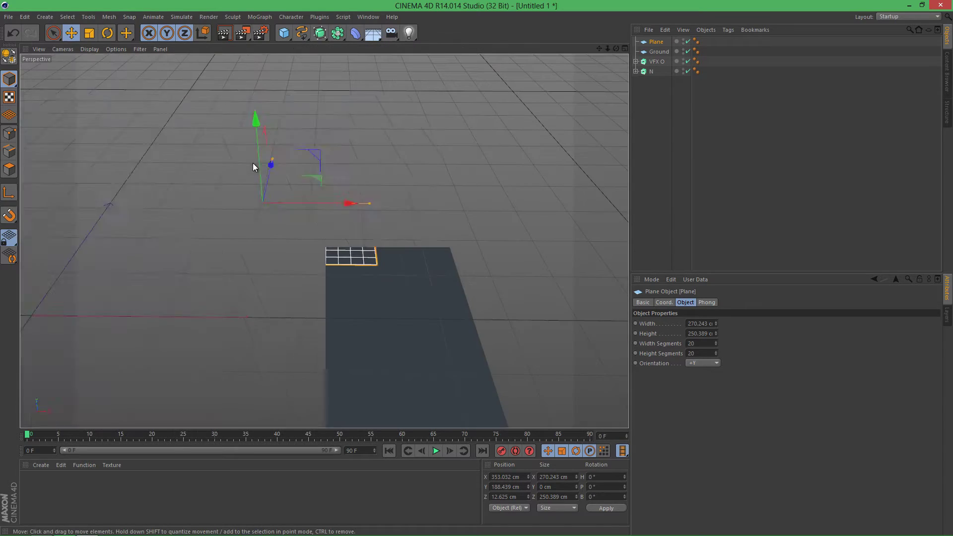
{"action": "left_click_drag", "start_coordinate": [407, 124], "coordinate": [421, 131], "text": "alt"}
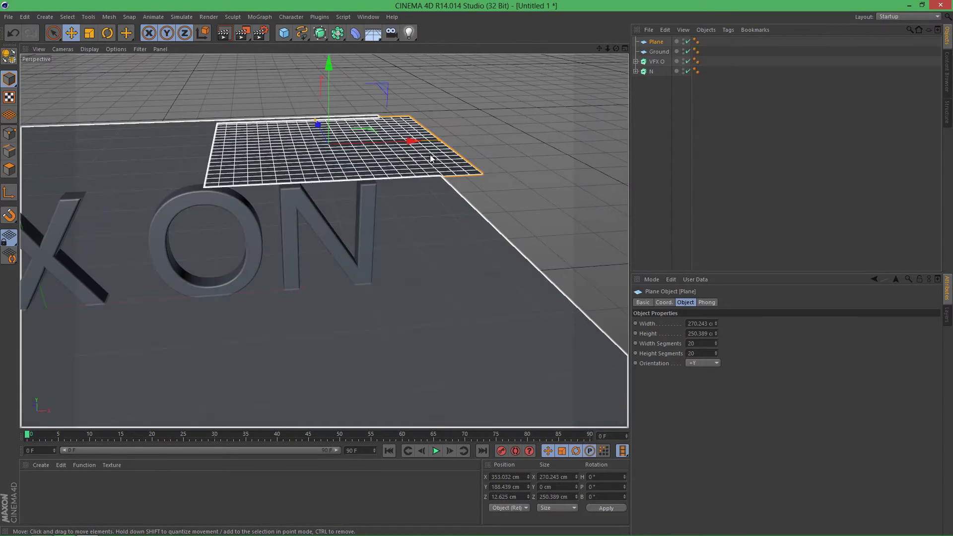
{"action": "left_click_drag", "start_coordinate": [436, 160], "coordinate": [509, 156], "text": "alt"}
Rename the small plane 'Cloth' and give it a Cloth simulation tag
{"action": "left_click", "coordinate": [657, 43]}
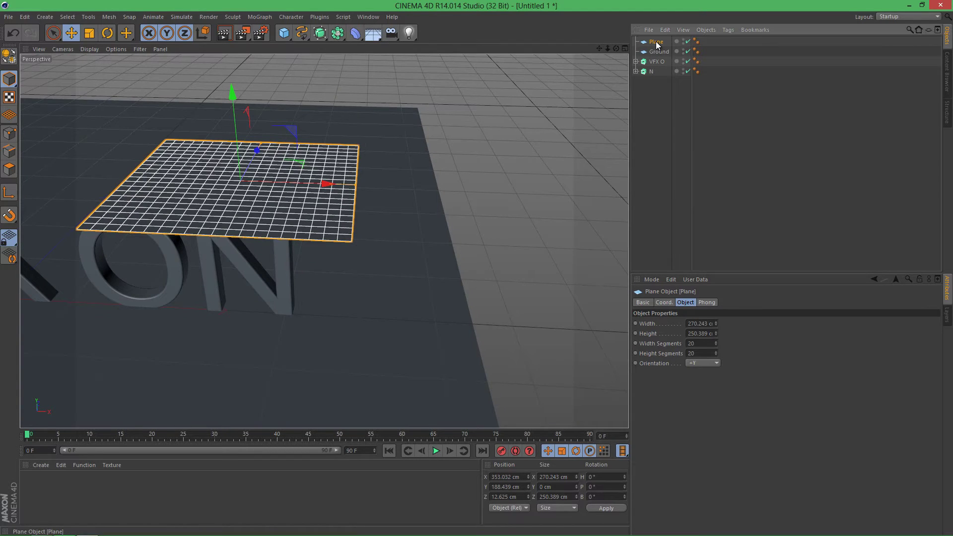
{"action": "double_click", "coordinate": [657, 43]}
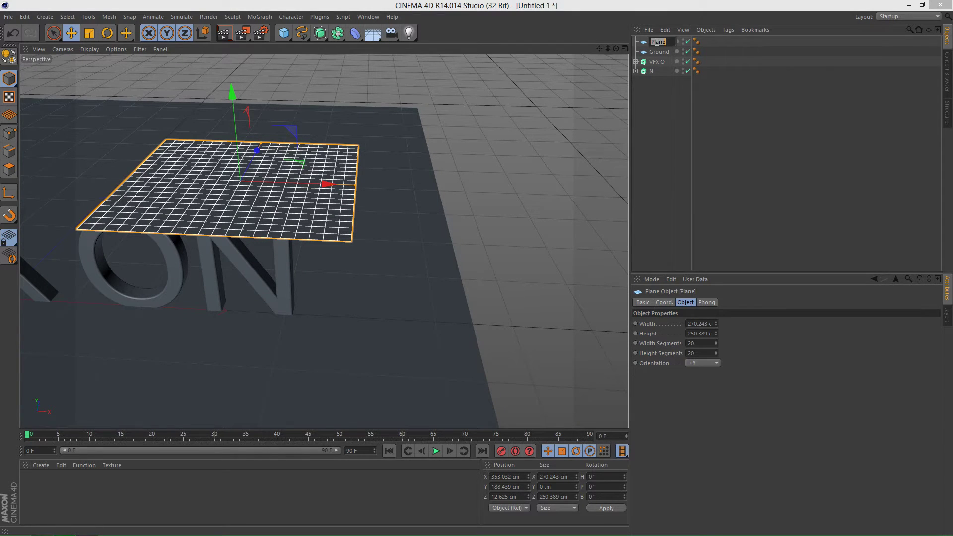
{"action": "type", "text": "cloth"}
{"action": "key", "text": "Return"}
{"action": "right_click", "coordinate": [657, 42]}
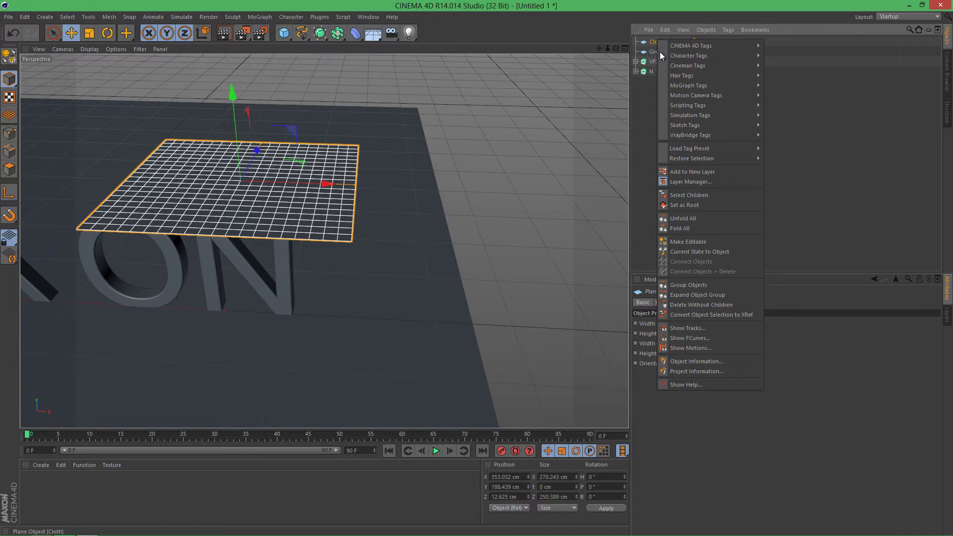
{"action": "mouse_move", "coordinate": [705, 116]}
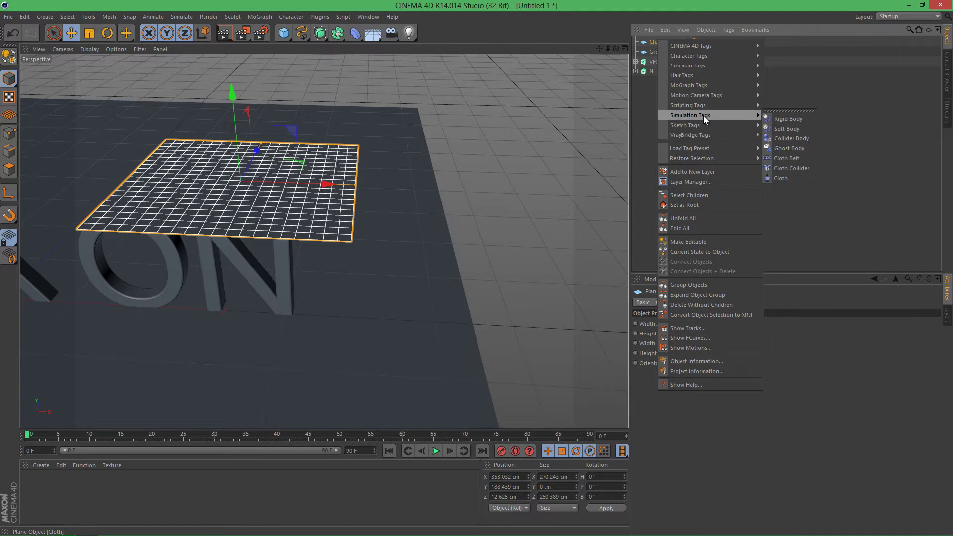
{"action": "left_click", "coordinate": [791, 176]}
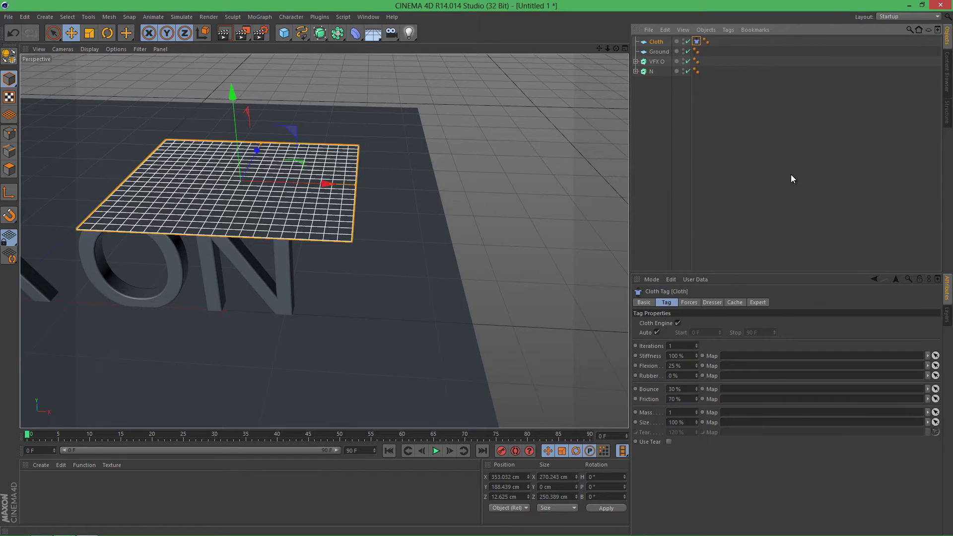
Move Ground to the end of the object list and make Cloth editable
{"action": "left_click", "coordinate": [663, 51]}
{"action": "left_click_drag", "start_coordinate": [655, 83], "coordinate": [670, 84]}
{"action": "left_click", "coordinate": [655, 100]}
{"action": "left_click", "coordinate": [657, 43]}
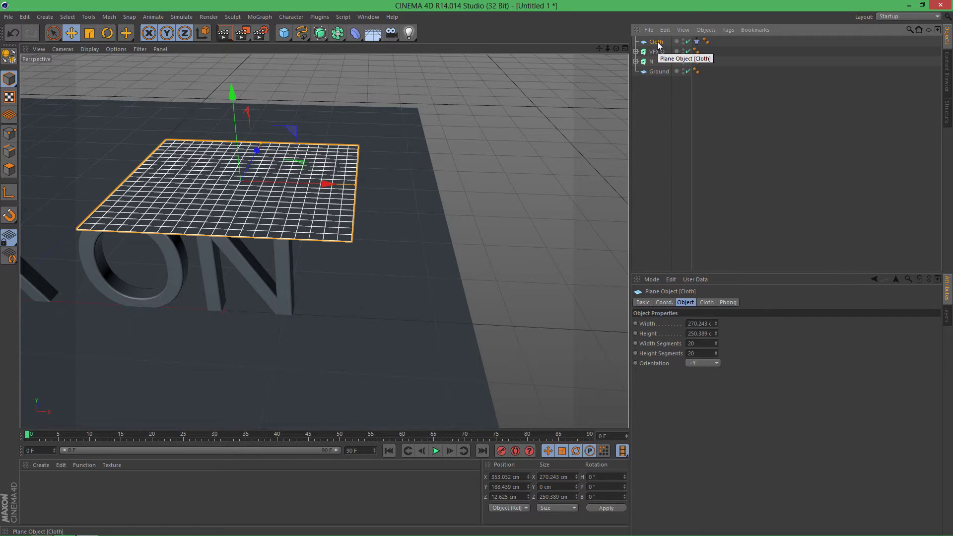
{"action": "key", "text": "c"}
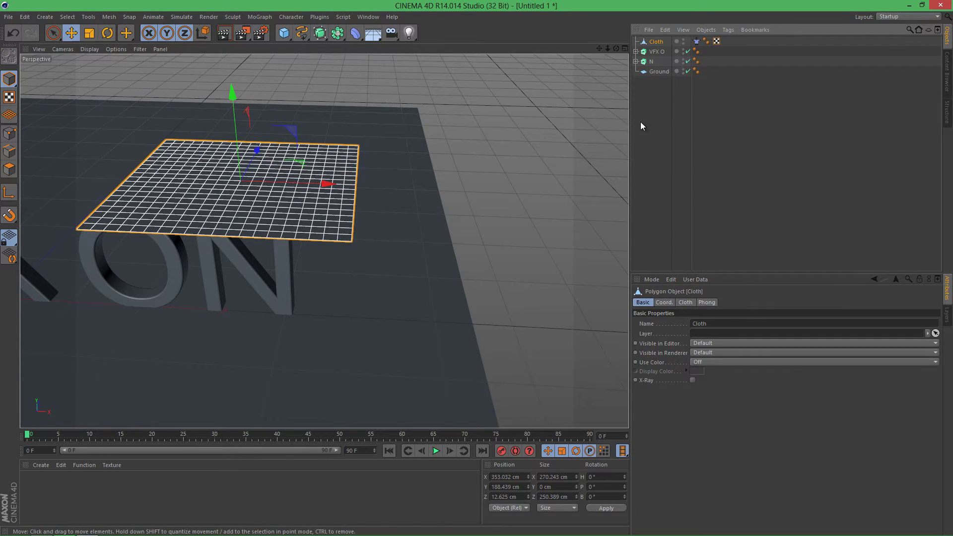
Add Cloth Collider tags to both N and Ground
{"action": "left_click_drag", "start_coordinate": [671, 110], "coordinate": [652, 58]}
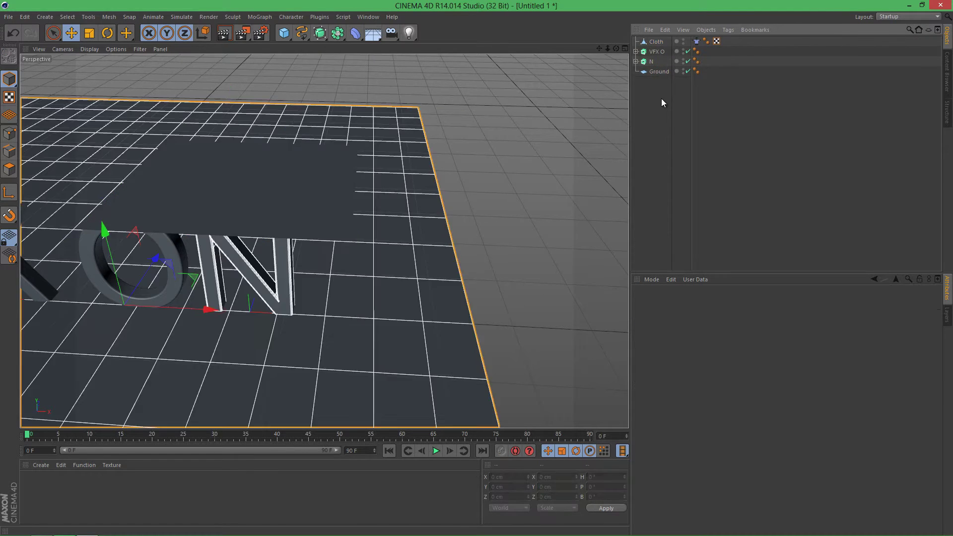
{"action": "right_click", "coordinate": [649, 65]}
{"action": "mouse_move", "coordinate": [719, 139]}
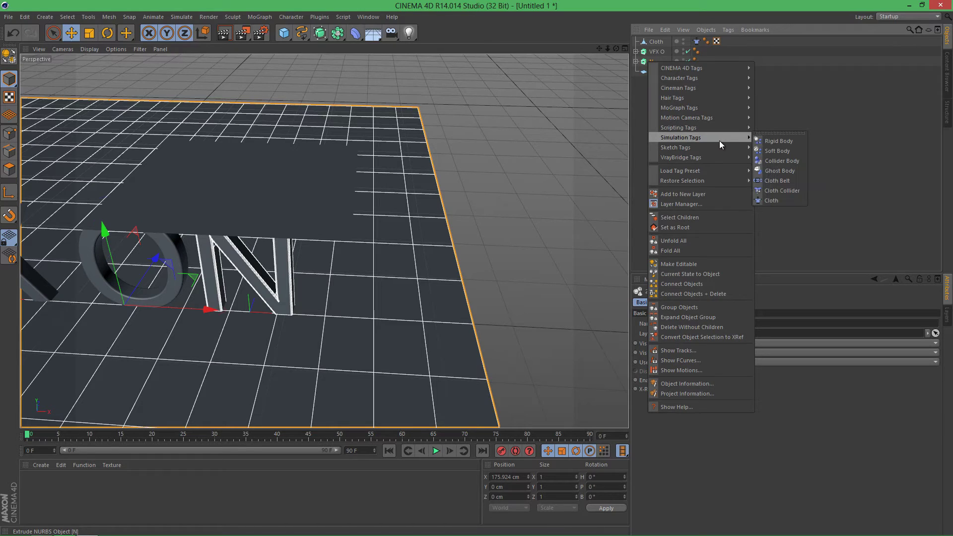
{"action": "left_click", "coordinate": [787, 192]}
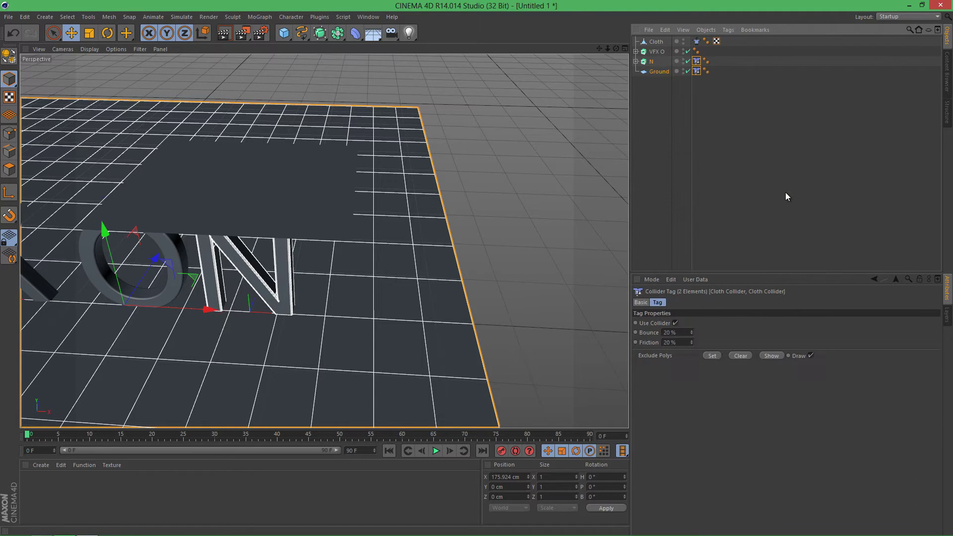
Run the simulation to watch the cloth drape over the N, then frame Ground
{"action": "left_click", "coordinate": [435, 451]}
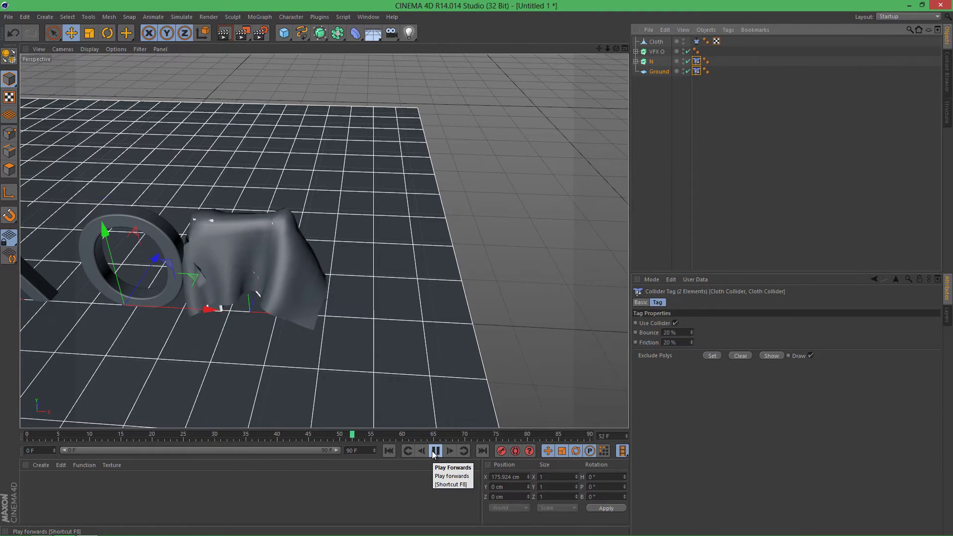
{"action": "left_click", "coordinate": [435, 451]}
{"action": "left_click", "coordinate": [446, 338]}
{"action": "key", "text": "o"}
{"action": "scroll", "coordinate": [395, 267], "scroll_direction": "up", "scroll_amount": 8}
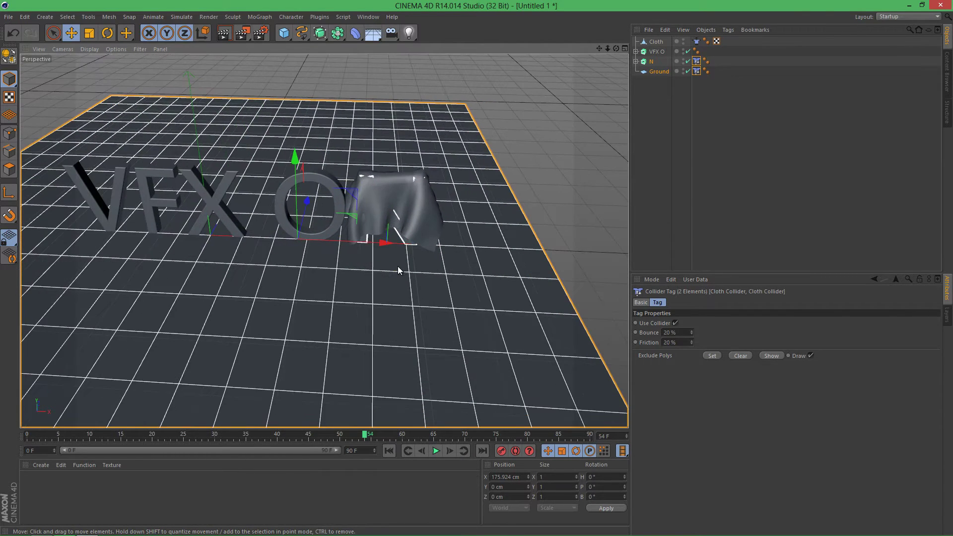
Add a HyperNURBS generator as the Cloth object's smoothing parent
{"action": "left_click", "coordinate": [656, 41]}
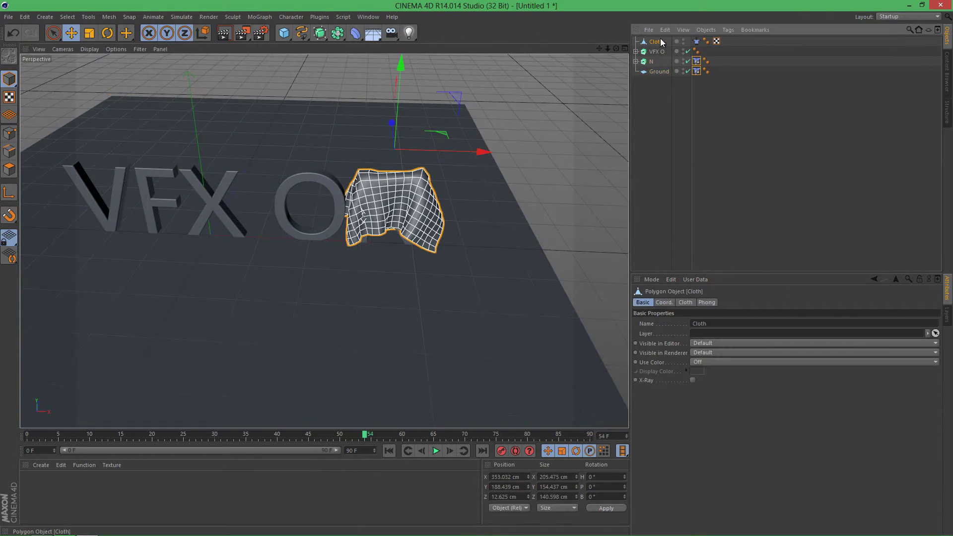
{"action": "left_click", "coordinate": [320, 32]}
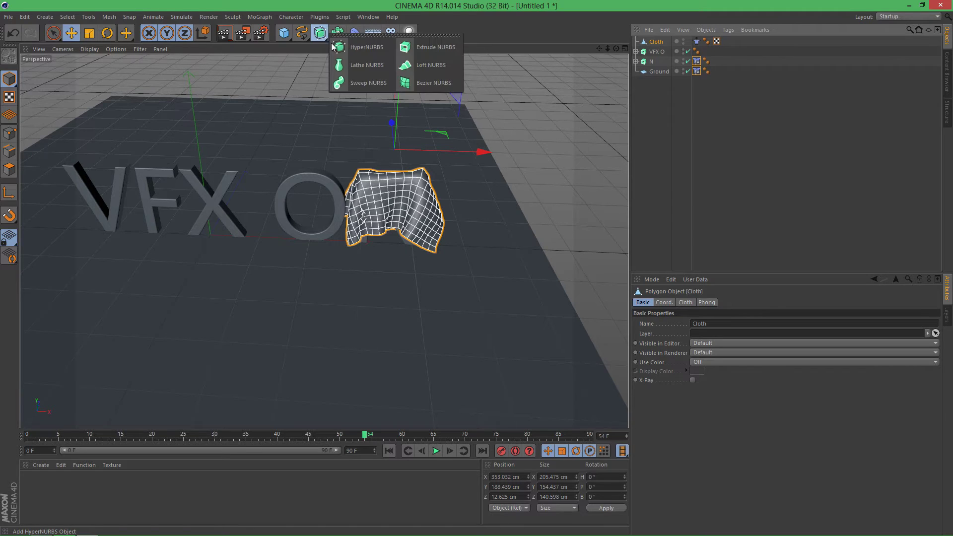
{"action": "left_click", "coordinate": [366, 46], "text": "alt"}
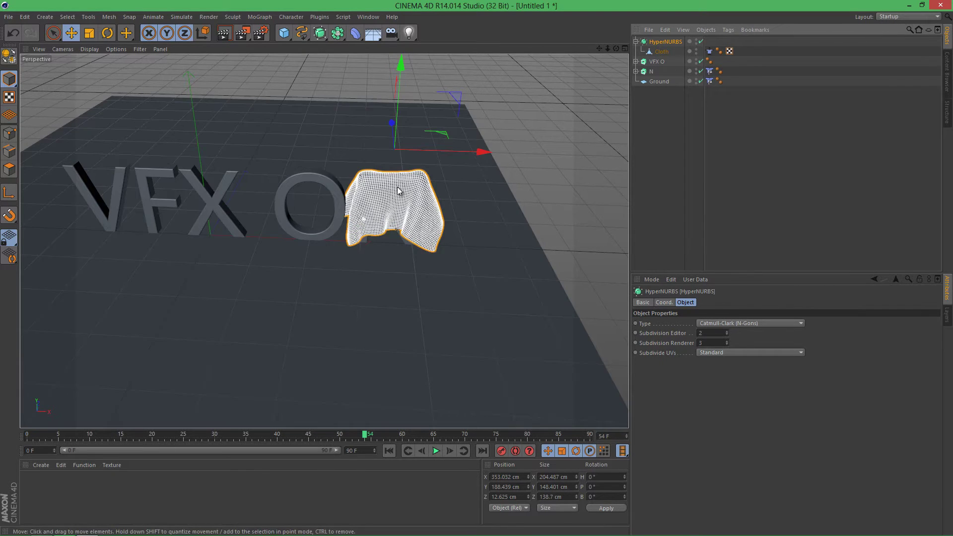
{"action": "scroll", "coordinate": [399, 190], "scroll_direction": "up", "scroll_amount": 2}
{"action": "left_click_drag", "start_coordinate": [399, 190], "coordinate": [516, 183], "text": "alt"}
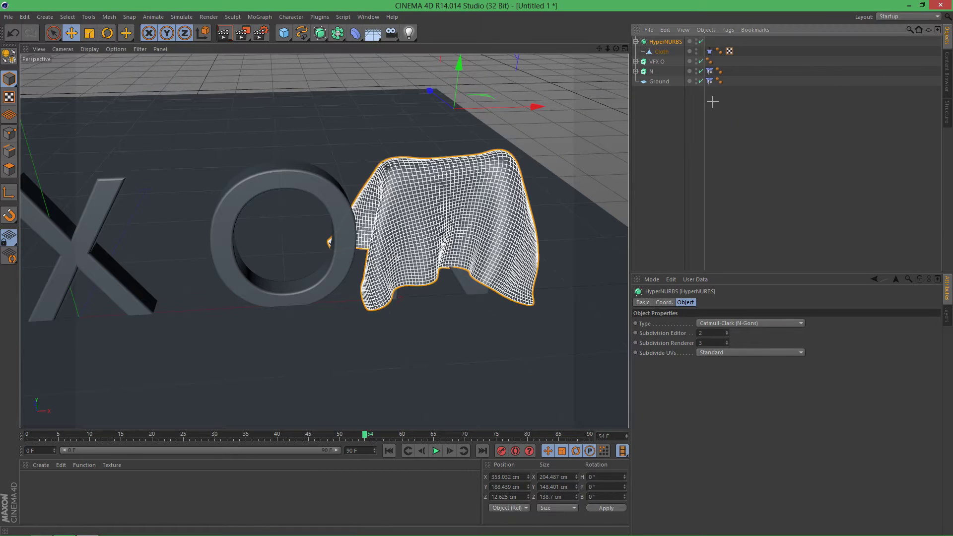
Set both Cloth Collider tags to 10% bounce and 15% friction
{"action": "left_click_drag", "start_coordinate": [712, 100], "coordinate": [710, 70]}
{"action": "left_click", "coordinate": [680, 332]}
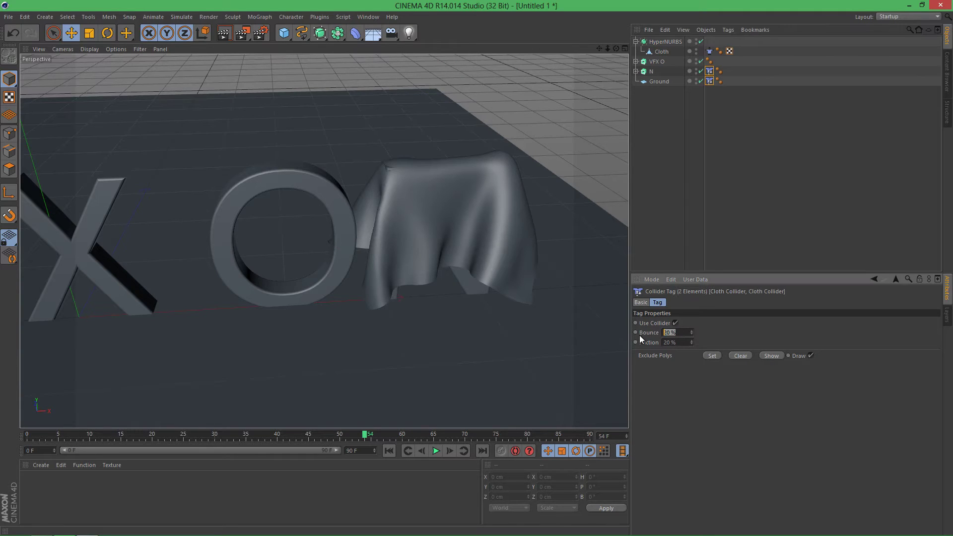
{"action": "type", "text": "10"}
{"action": "key", "text": "Tab"}
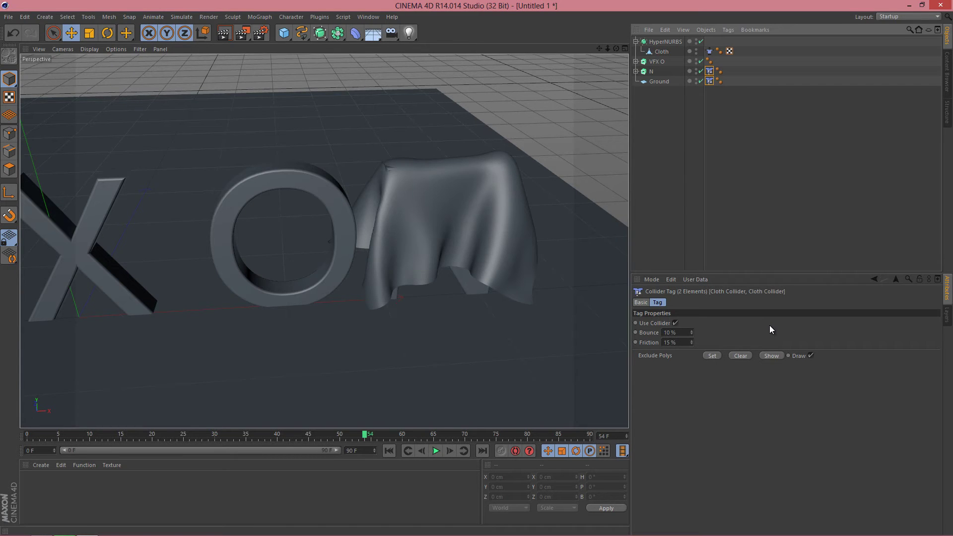
Set the Cloth tag to 70% stiffness, 4% flexion, 5% bounce, 45% friction, mass 0.5
{"action": "left_click", "coordinate": [710, 51]}
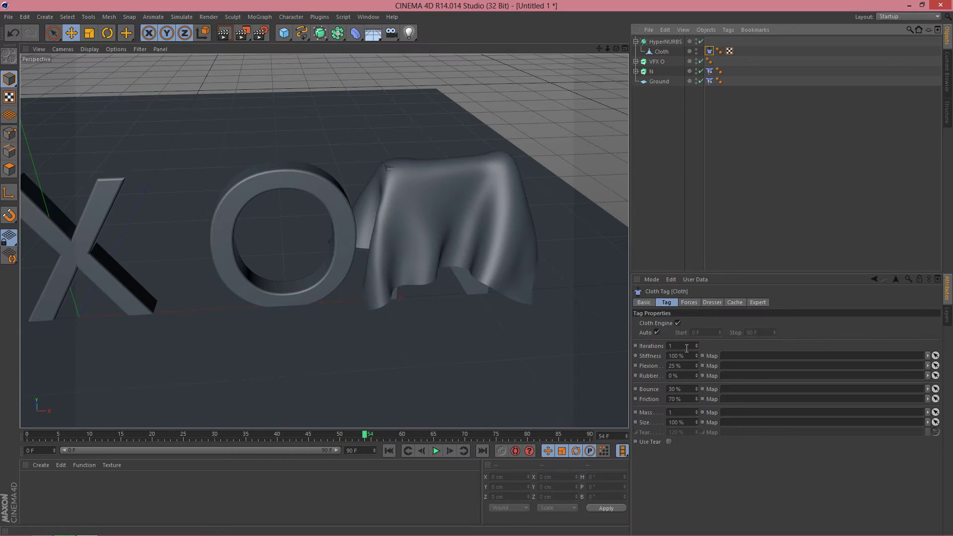
{"action": "left_click_drag", "start_coordinate": [685, 359], "coordinate": [669, 370]}
{"action": "type", "text": "70"}
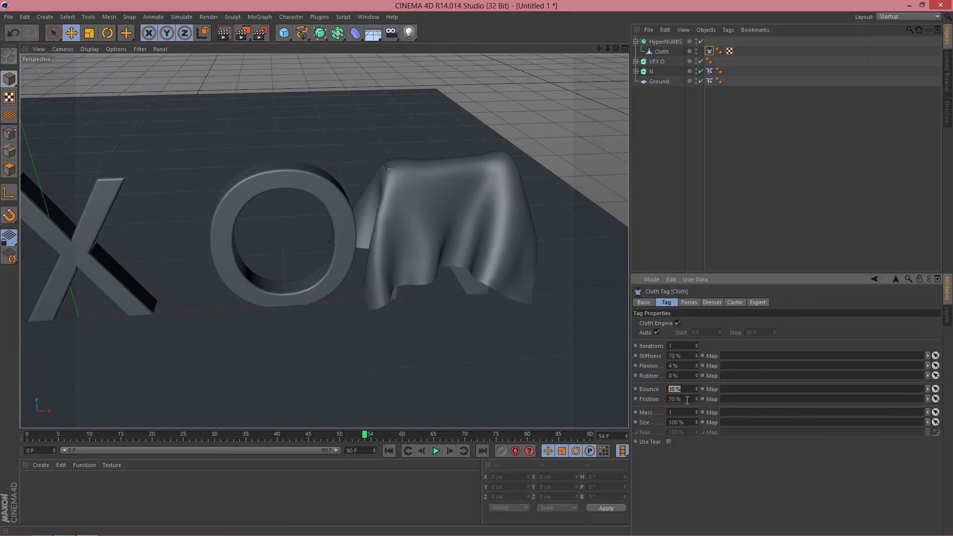
{"action": "key", "text": "Tab"}
{"action": "type", "text": "450.5"}
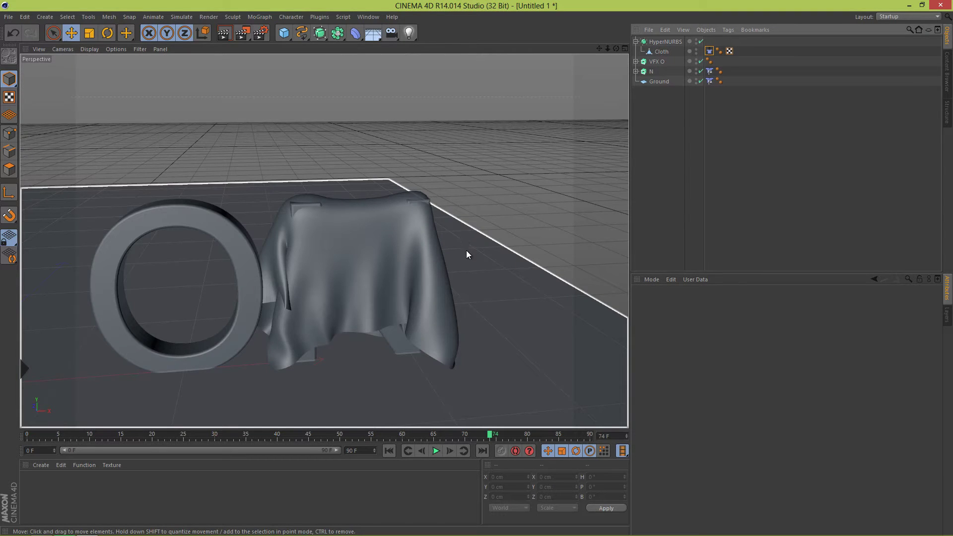
{"action": "left_click_drag", "start_coordinate": [461, 250], "coordinate": [545, 306], "text": "alt"}
{"action": "scroll", "coordinate": [538, 293], "scroll_direction": "up", "scroll_amount": 6}
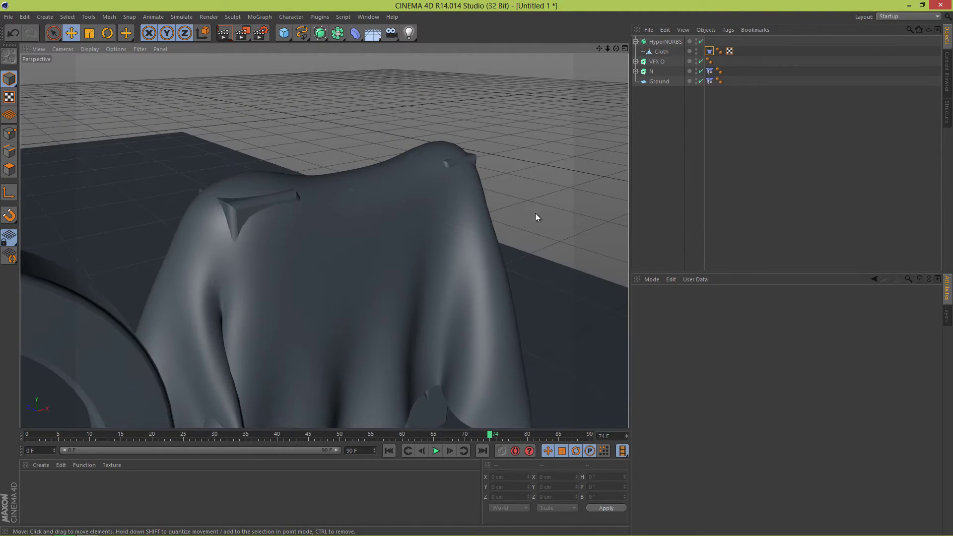
{"action": "left_click_drag", "start_coordinate": [520, 252], "coordinate": [520, 309], "text": "alt"}
{"action": "scroll", "coordinate": [519, 308], "scroll_direction": "down", "scroll_amount": 8}
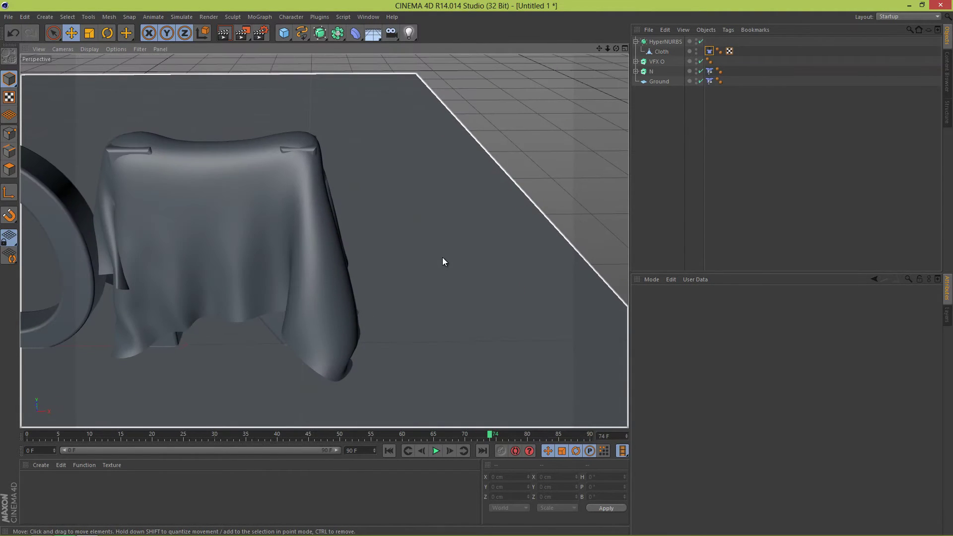
{"action": "scroll", "coordinate": [445, 260], "scroll_direction": "up", "scroll_amount": 1}
{"action": "scroll", "coordinate": [467, 261], "scroll_direction": "down", "scroll_amount": 1}
{"action": "scroll", "coordinate": [462, 233], "scroll_direction": "up", "scroll_amount": 4}
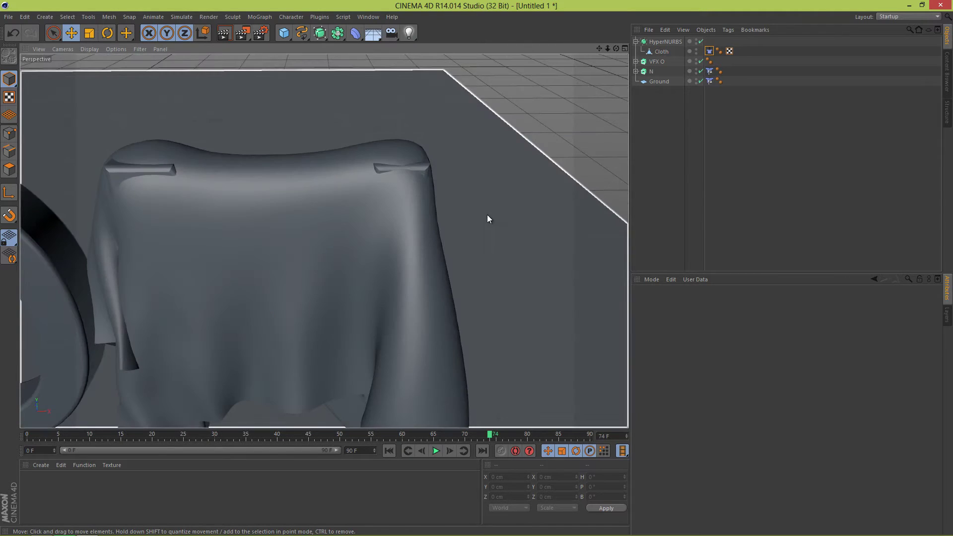
Duplicate N as N.1, extrude it 28 cm deep and nudge it along Z
{"action": "left_click", "coordinate": [653, 73]}
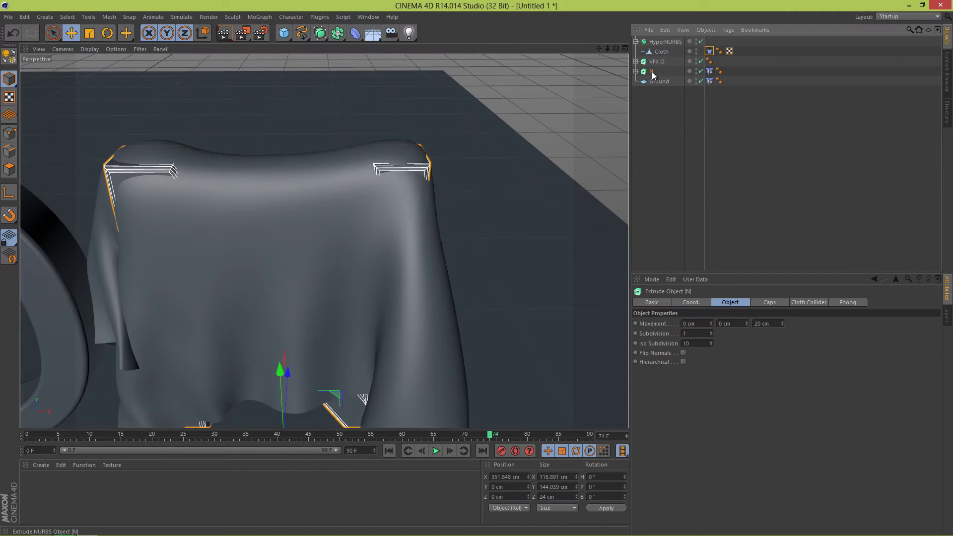
{"action": "left_click_drag", "start_coordinate": [652, 74], "coordinate": [655, 68], "text": "ctrl"}
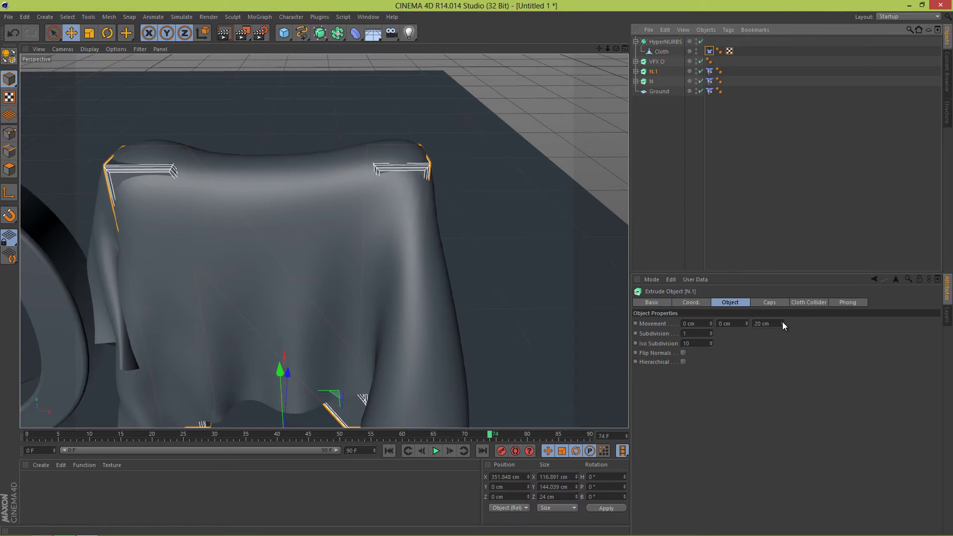
{"action": "left_click_drag", "start_coordinate": [784, 323], "coordinate": [782, 322]}
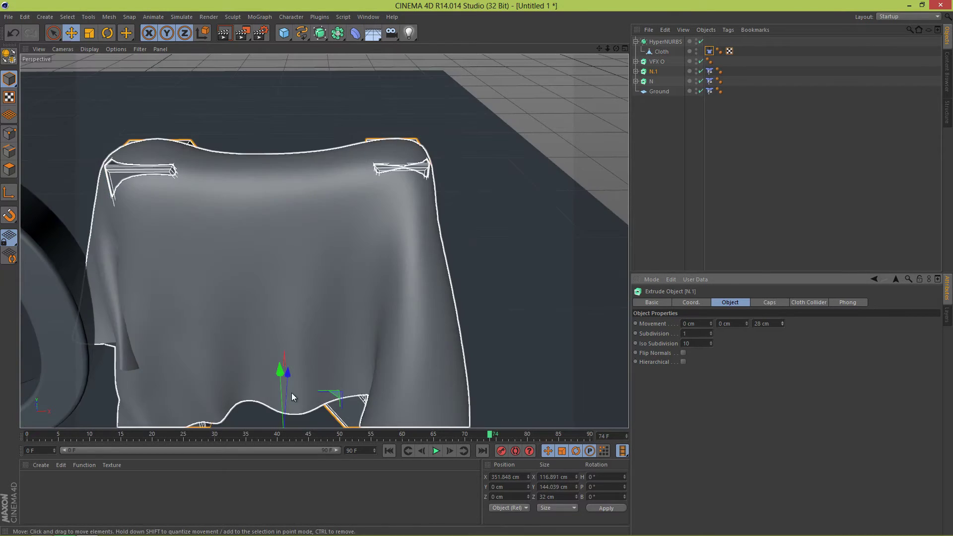
{"action": "left_click_drag", "start_coordinate": [288, 376], "coordinate": [276, 367]}
{"action": "left_click_drag", "start_coordinate": [499, 286], "coordinate": [478, 290], "text": "alt"}
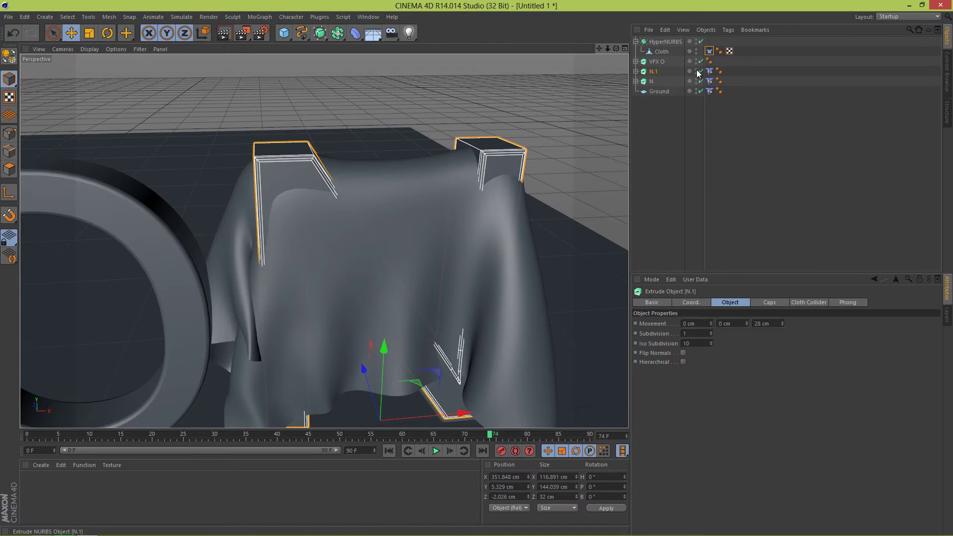
Hide the duplicate N.1 and replay the cloth simulation from frame 0, stopping at frame 64
{"action": "left_click", "coordinate": [697, 72]}
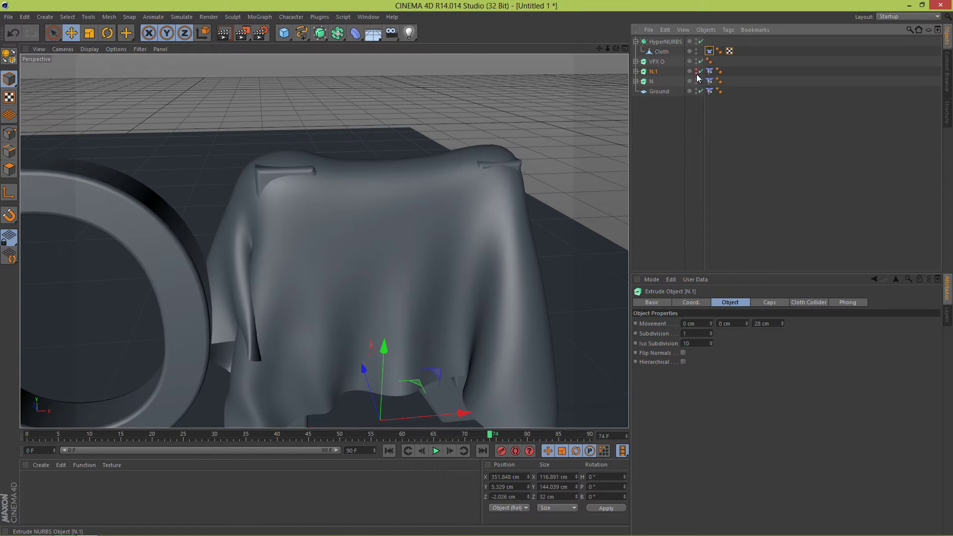
{"action": "left_click", "coordinate": [390, 451]}
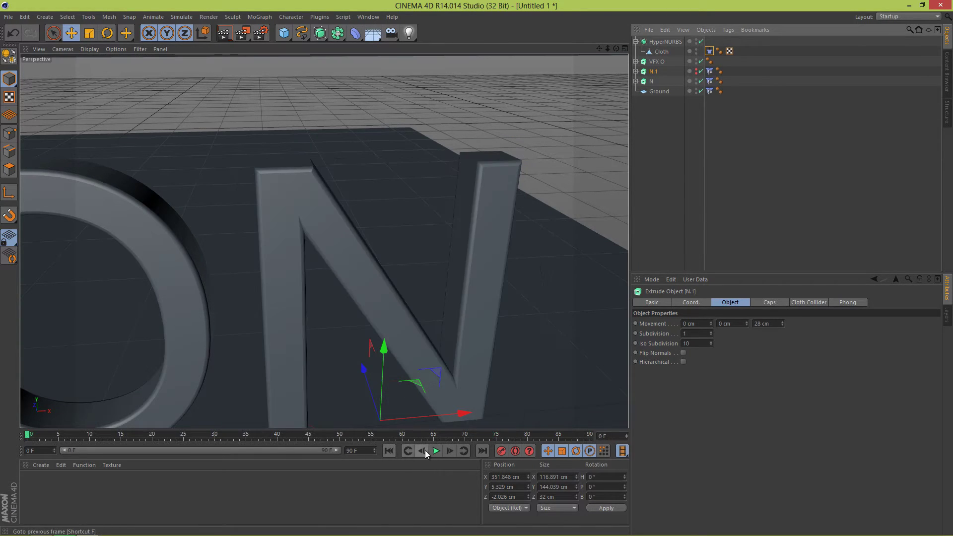
{"action": "left_click", "coordinate": [436, 451]}
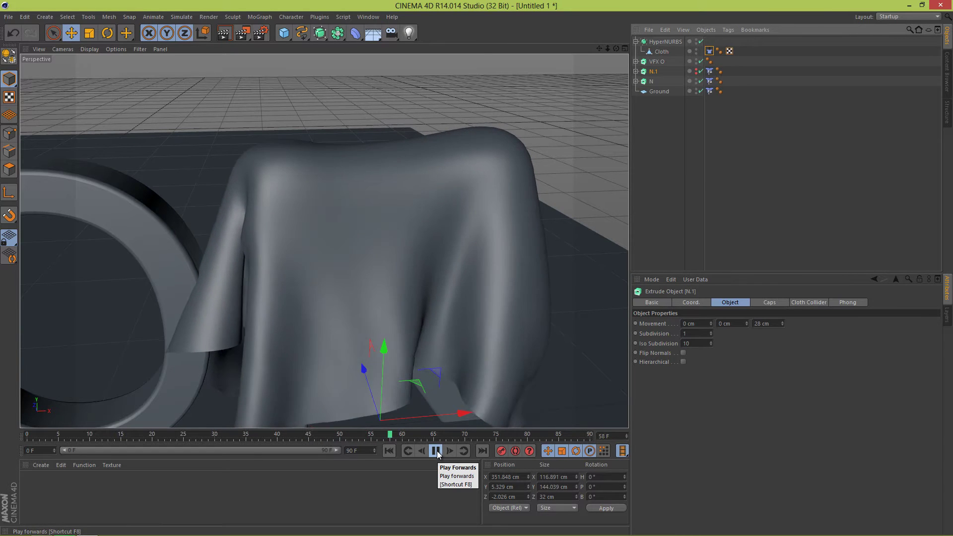
{"action": "left_click", "coordinate": [436, 451]}
{"action": "left_click_drag", "start_coordinate": [427, 299], "coordinate": [446, 248], "text": "alt"}
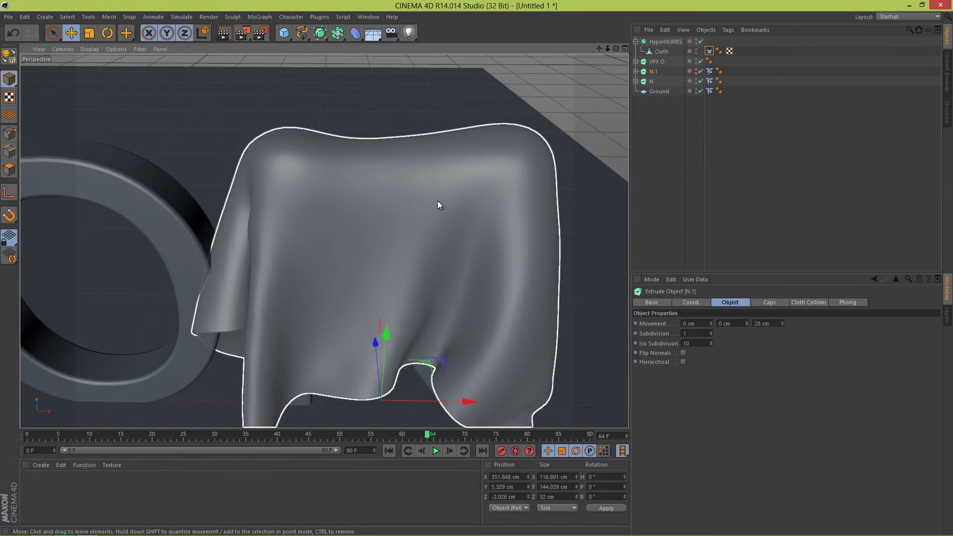
{"action": "left_click_drag", "start_coordinate": [488, 189], "coordinate": [452, 285], "text": "alt"}
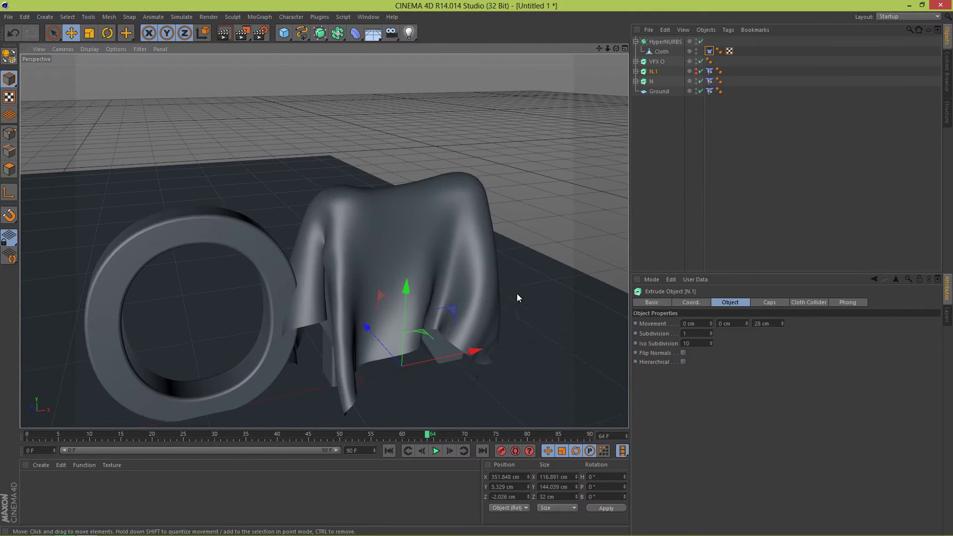
{"action": "left_click_drag", "start_coordinate": [517, 298], "coordinate": [446, 228], "text": "alt"}
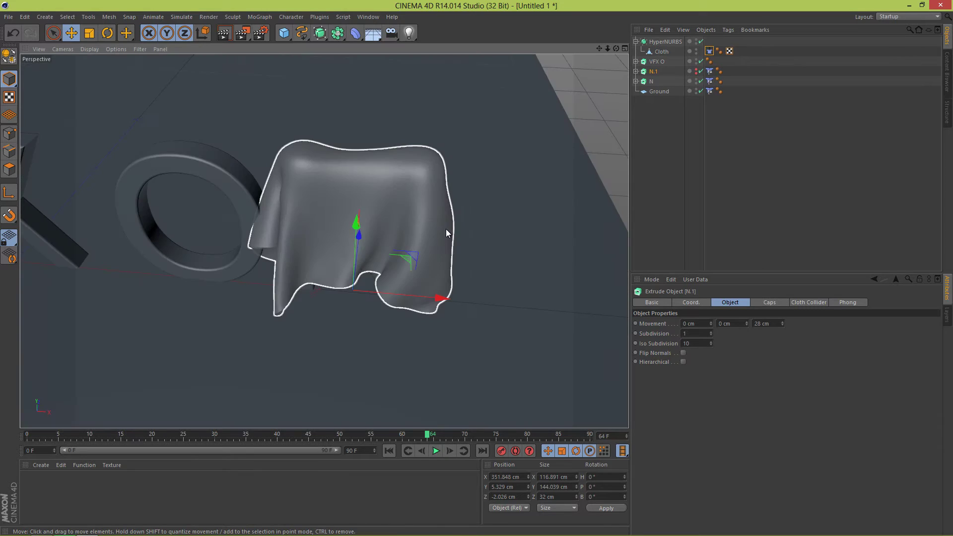
Rename the HyperNURBS to 'Cloth' and switch off its subdivision smoothing to reveal the low-poly mesh
{"action": "left_click", "coordinate": [636, 42]}
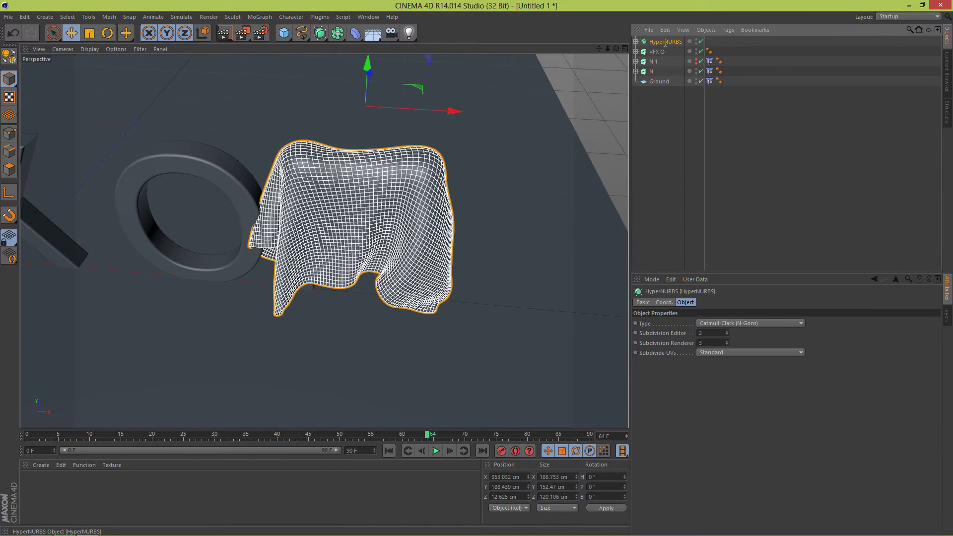
{"action": "left_click", "coordinate": [666, 42]}
{"action": "double_click", "coordinate": [665, 42]}
{"action": "type", "text": "c"}
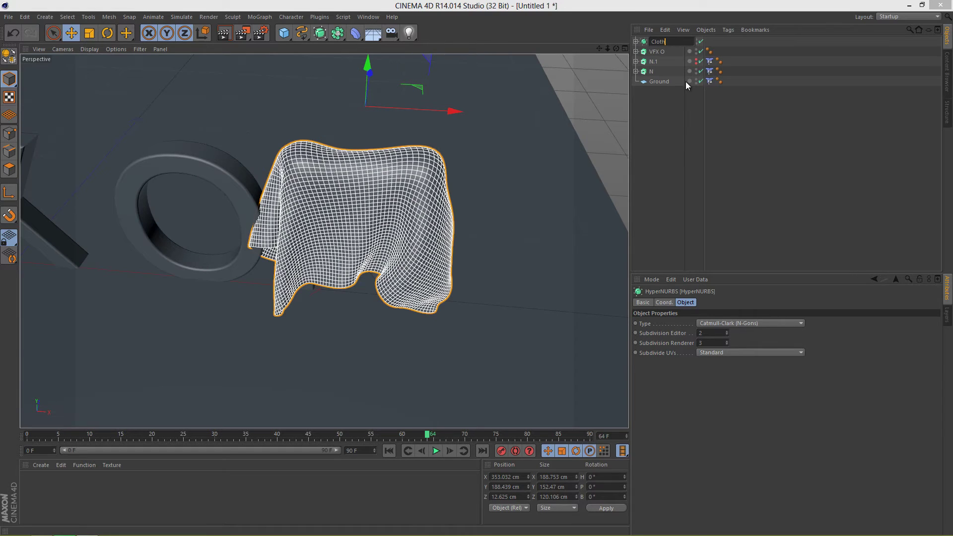
{"action": "key", "text": "Return"}
{"action": "left_click", "coordinate": [636, 42]}
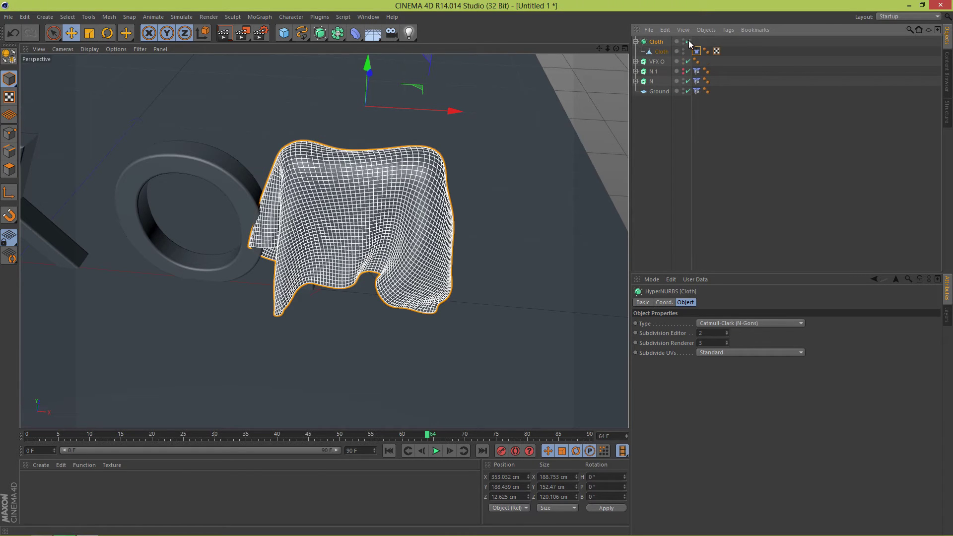
{"action": "left_click", "coordinate": [688, 43]}
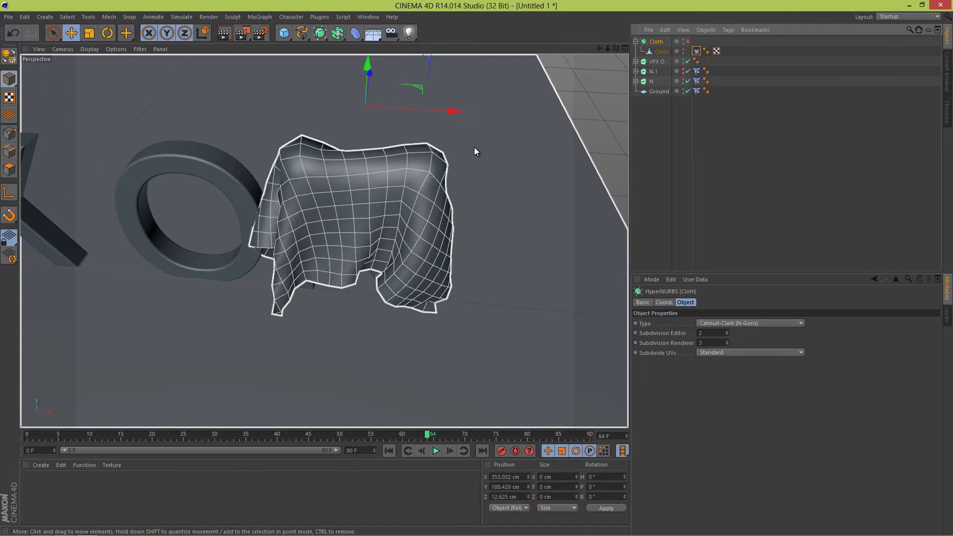
{"action": "left_click_drag", "start_coordinate": [472, 152], "coordinate": [370, 217], "text": "alt"}
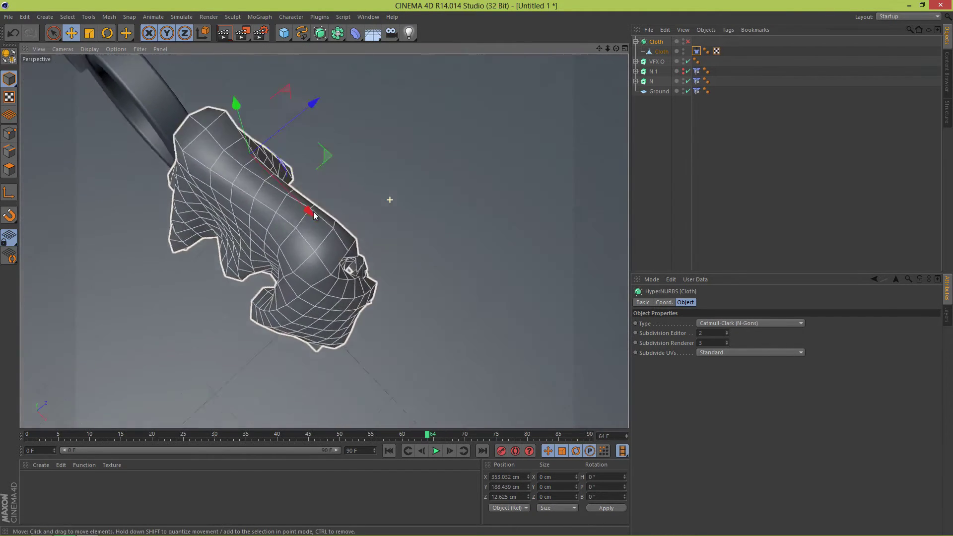
{"action": "left_click_drag", "start_coordinate": [312, 211], "coordinate": [315, 81], "text": "alt"}
Add a Cube and scale it down to a small size
{"action": "left_click", "coordinate": [284, 33]}
{"action": "scroll", "coordinate": [484, 210], "scroll_direction": "up", "scroll_amount": 5}
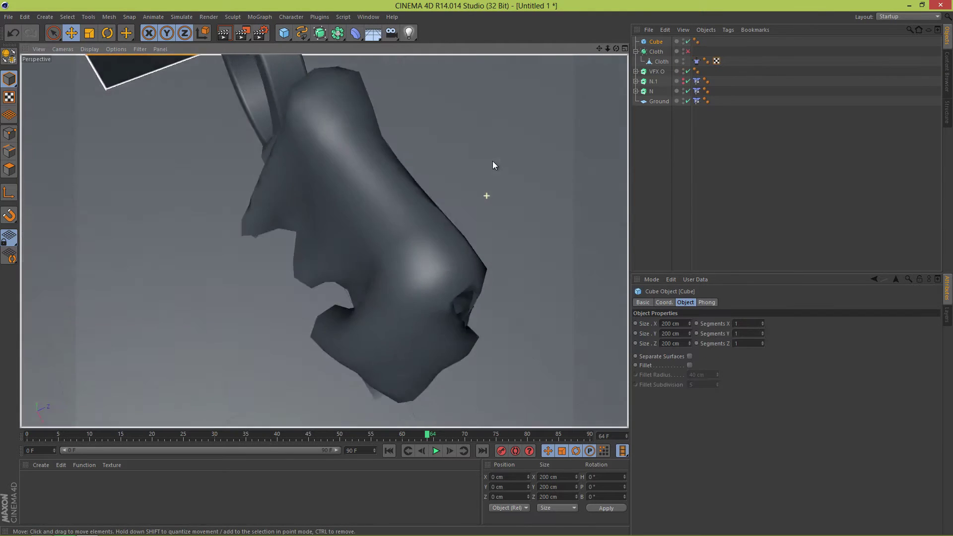
{"action": "scroll", "coordinate": [498, 153], "scroll_direction": "down", "scroll_amount": 5}
{"action": "left_click_drag", "start_coordinate": [438, 181], "coordinate": [178, 242], "text": "alt"}
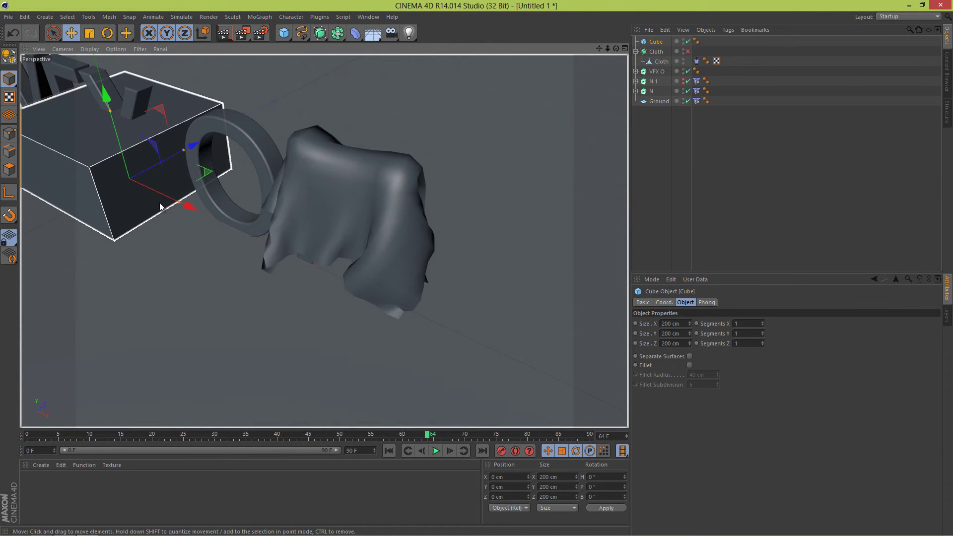
{"action": "key", "text": "t"}
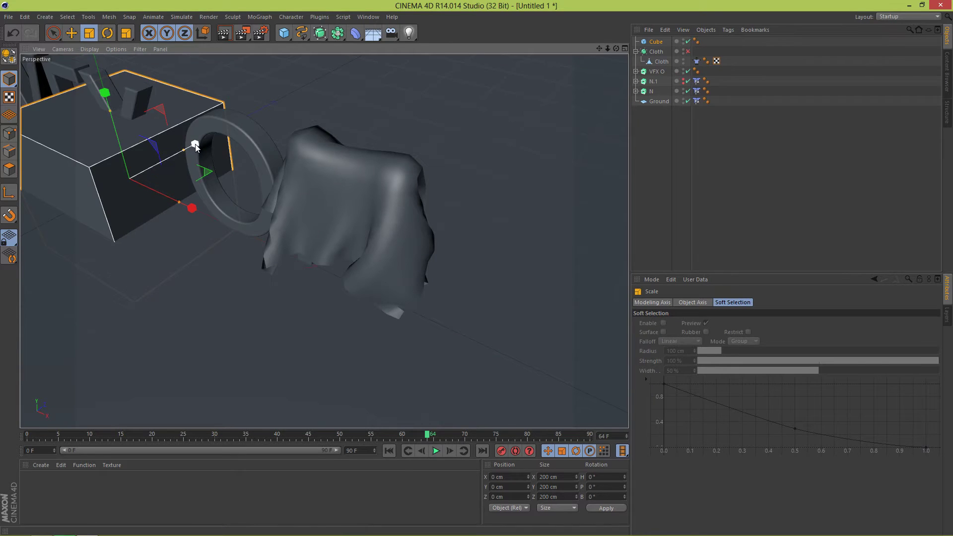
{"action": "left_click_drag", "start_coordinate": [195, 146], "coordinate": [141, 174]}
Move the Cube over the cloth-covered N, rewind to the start, and raise it to about 212 cm
{"action": "key", "text": "e"}
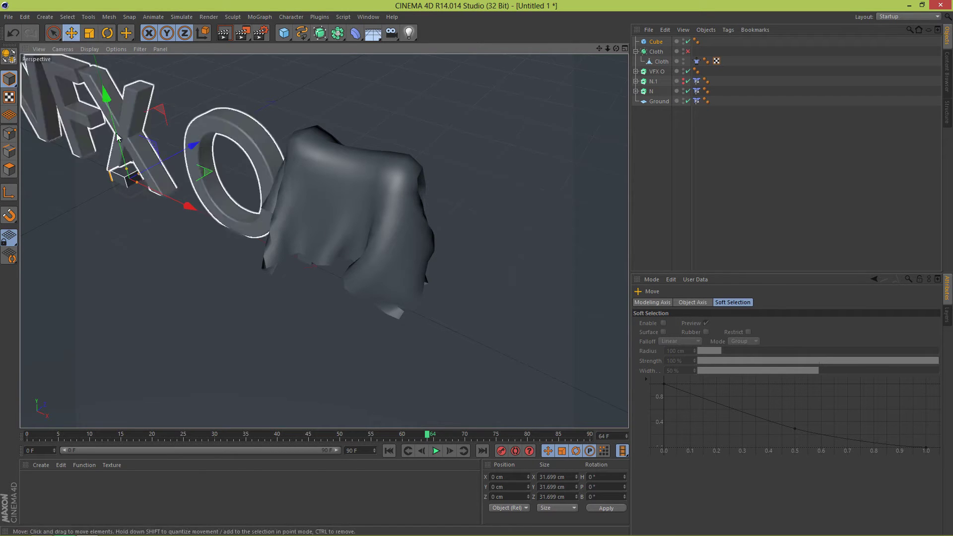
{"action": "left_click_drag", "start_coordinate": [114, 133], "coordinate": [104, 45]}
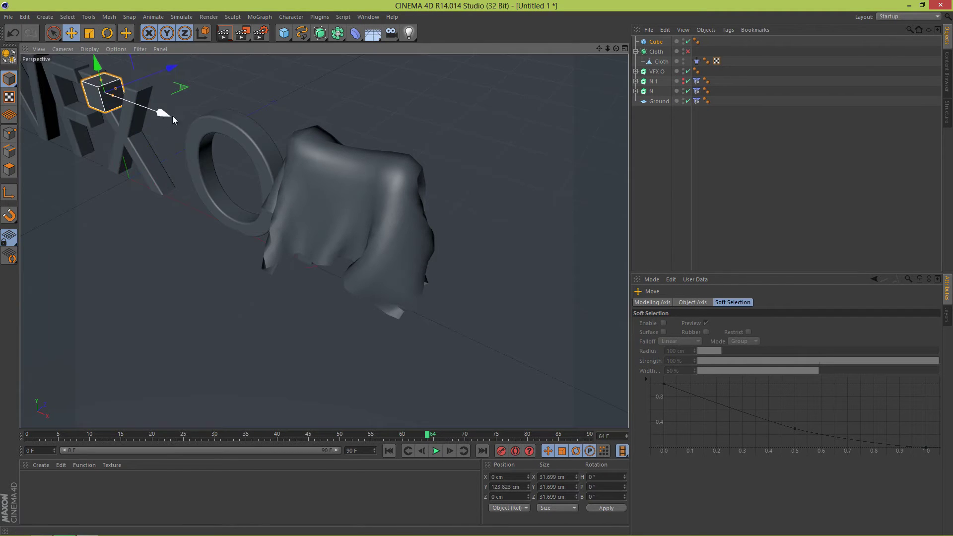
{"action": "left_click_drag", "start_coordinate": [186, 124], "coordinate": [439, 147]}
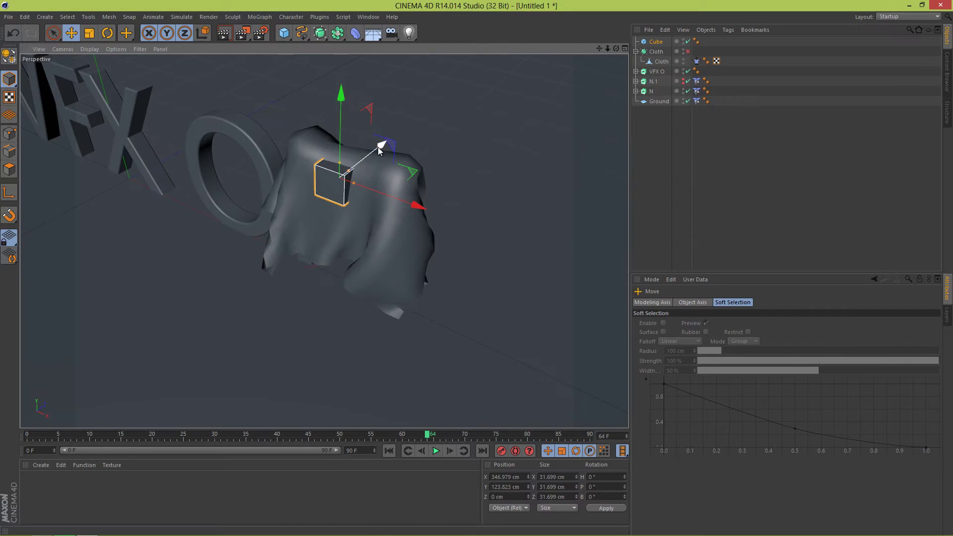
{"action": "left_click_drag", "start_coordinate": [379, 147], "coordinate": [386, 146]}
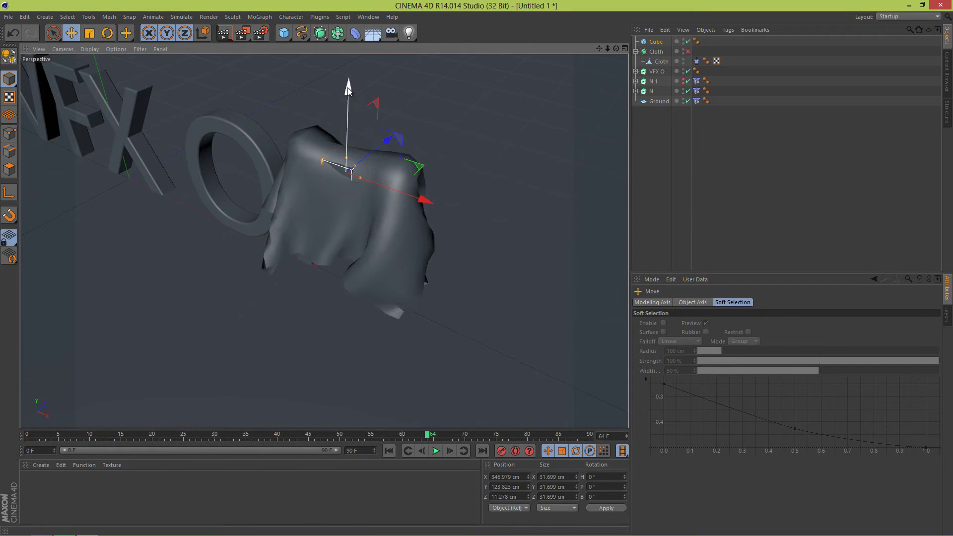
{"action": "left_click_drag", "start_coordinate": [350, 104], "coordinate": [350, 103]}
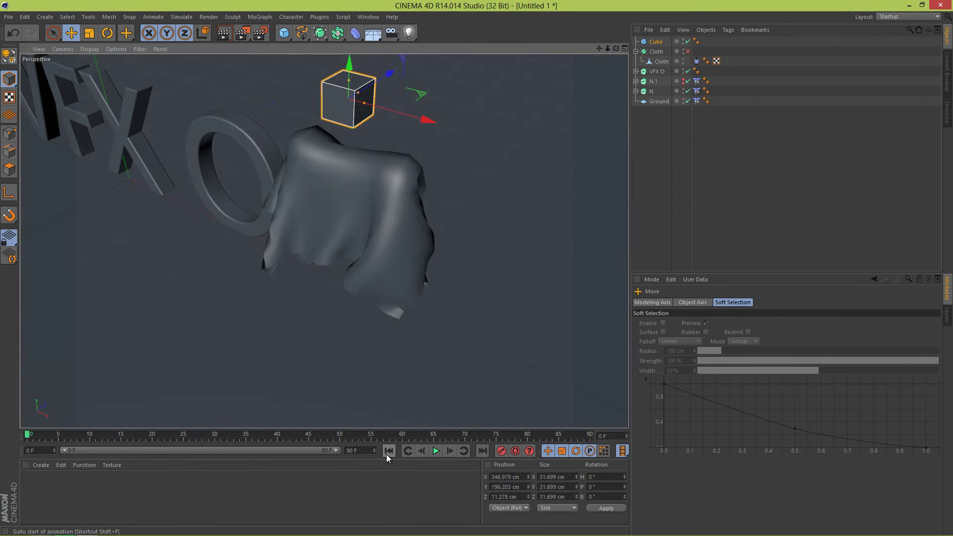
{"action": "left_click", "coordinate": [389, 451]}
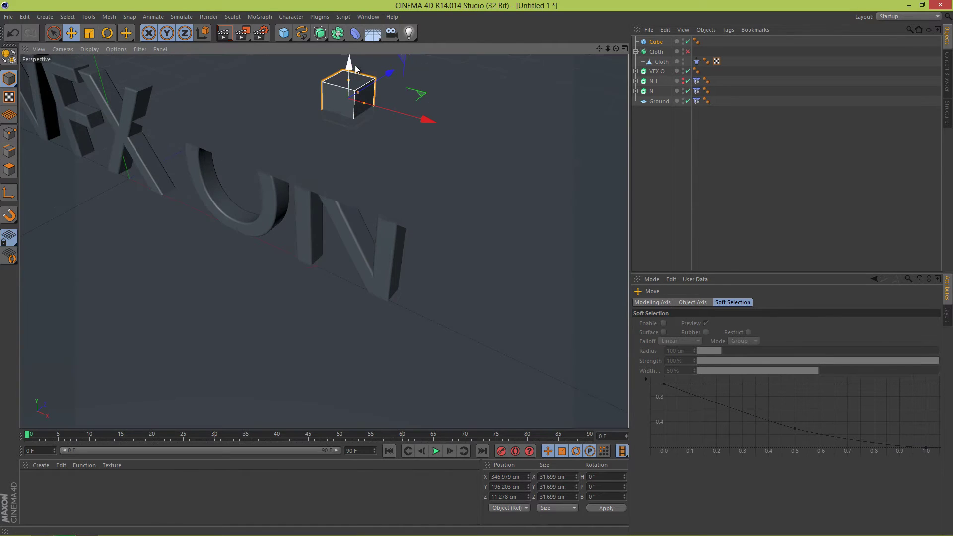
{"action": "left_click_drag", "start_coordinate": [349, 70], "coordinate": [349, 58]}
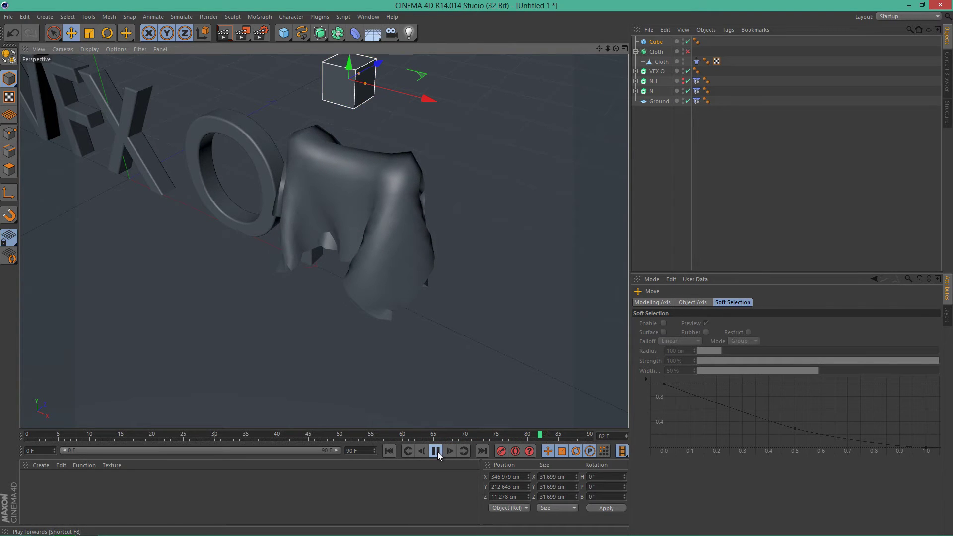
Restart the cloth simulation and pause it at frame 70 with the cloth settled over the N
{"action": "left_click", "coordinate": [436, 451]}
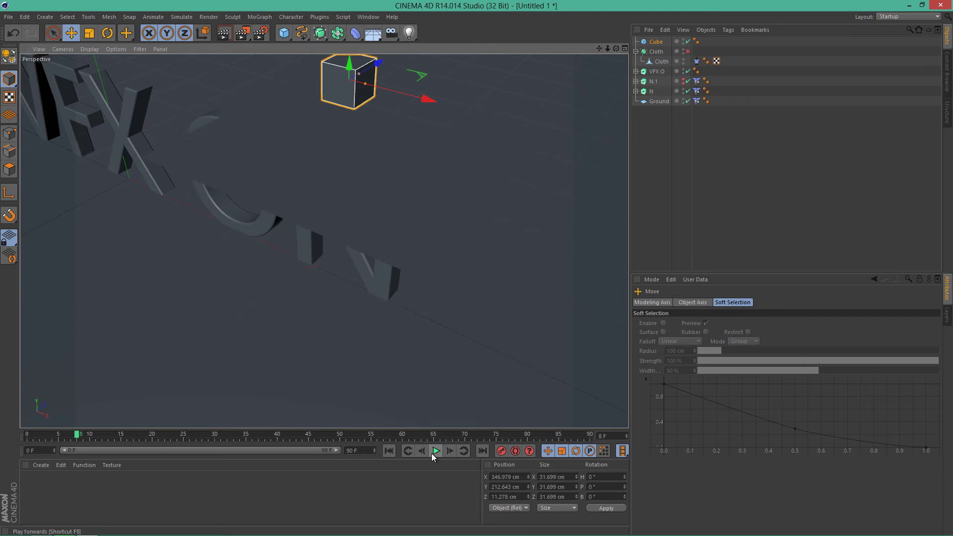
{"action": "left_click", "coordinate": [436, 451]}
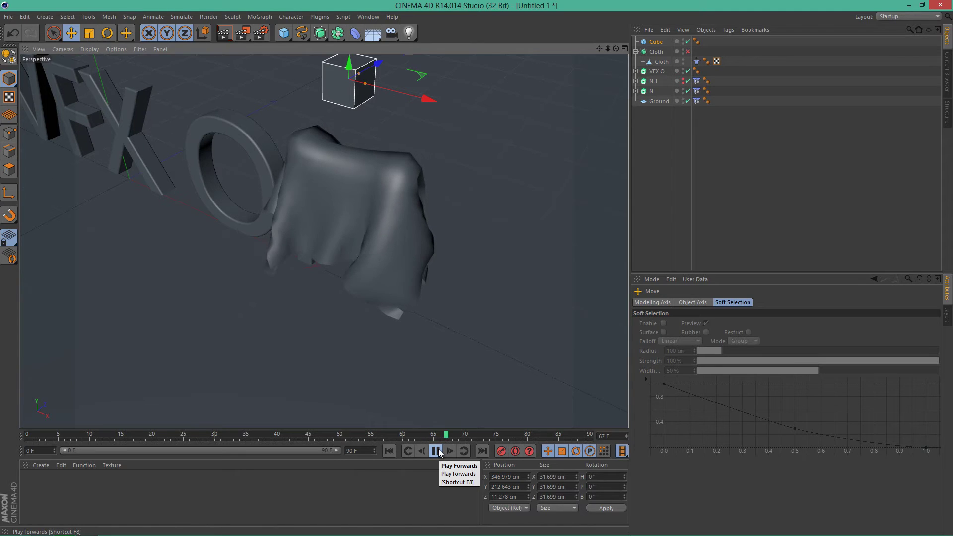
{"action": "left_click", "coordinate": [437, 451]}
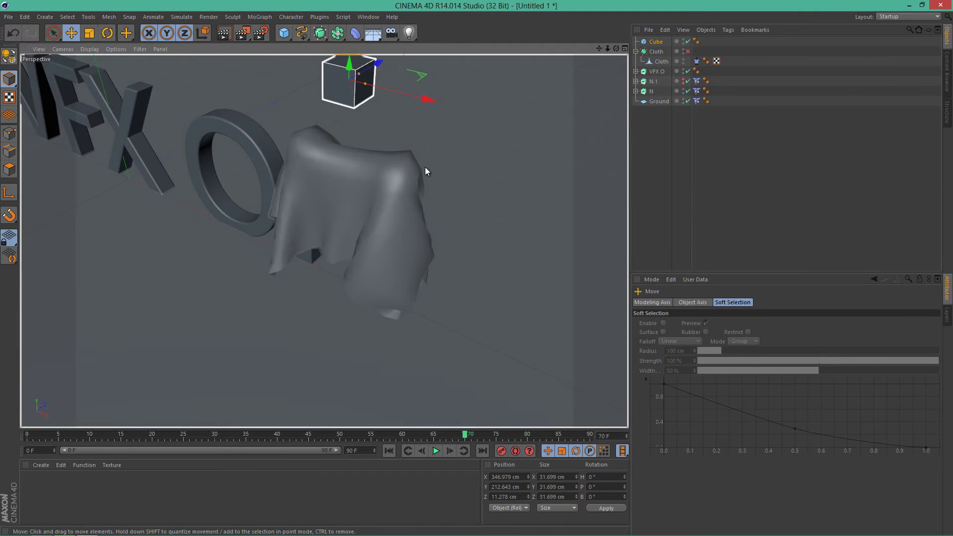
Disable the Cube so only the draped cloth is visible
{"action": "left_click_drag", "start_coordinate": [425, 168], "coordinate": [308, 185], "text": "alt"}
{"action": "scroll", "coordinate": [188, 183], "scroll_direction": "up", "scroll_amount": 8}
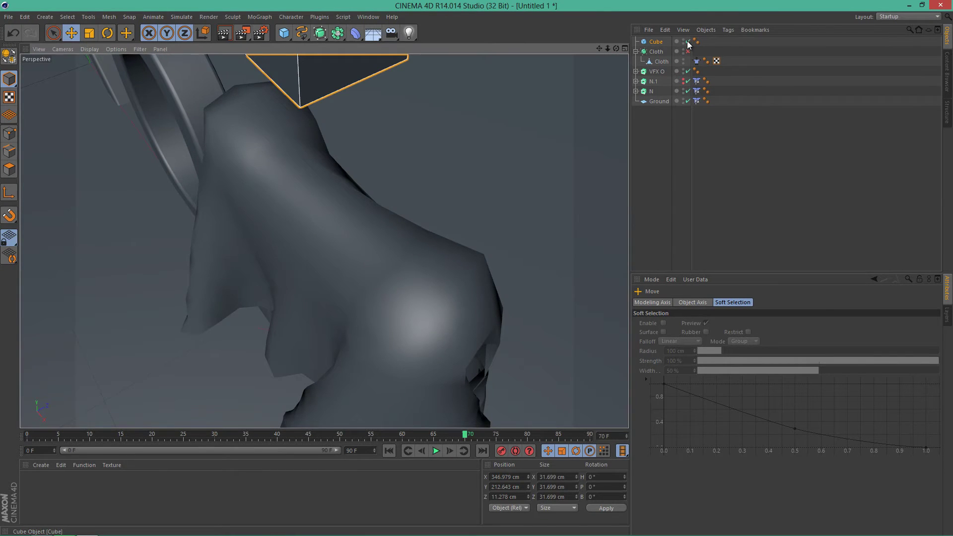
{"action": "left_click", "coordinate": [688, 42]}
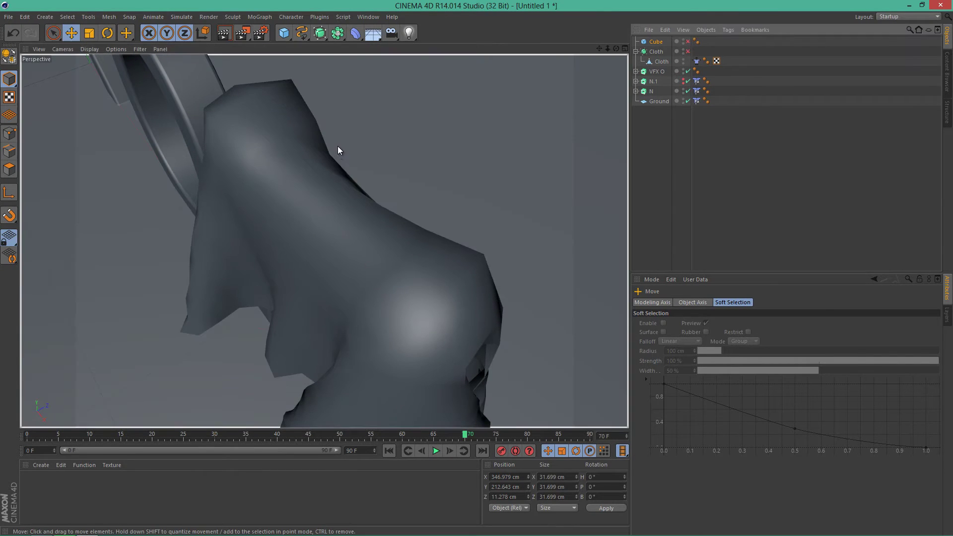
{"action": "scroll", "coordinate": [397, 145], "scroll_direction": "down", "scroll_amount": 3}
{"action": "scroll", "coordinate": [442, 138], "scroll_direction": "up", "scroll_amount": 3}
{"action": "left_click_drag", "start_coordinate": [418, 150], "coordinate": [505, 205], "text": "alt"}
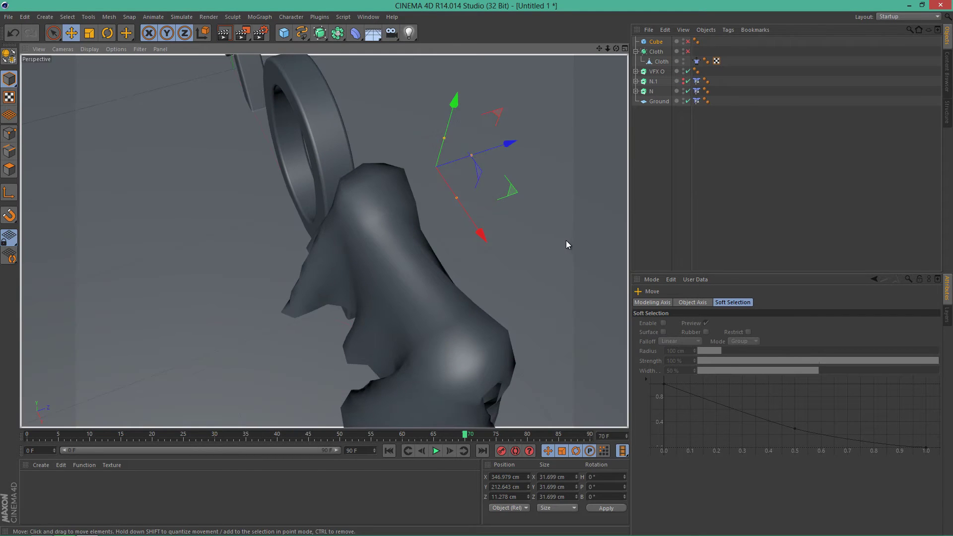
{"action": "left_click_drag", "start_coordinate": [566, 240], "coordinate": [383, 269], "text": "alt"}
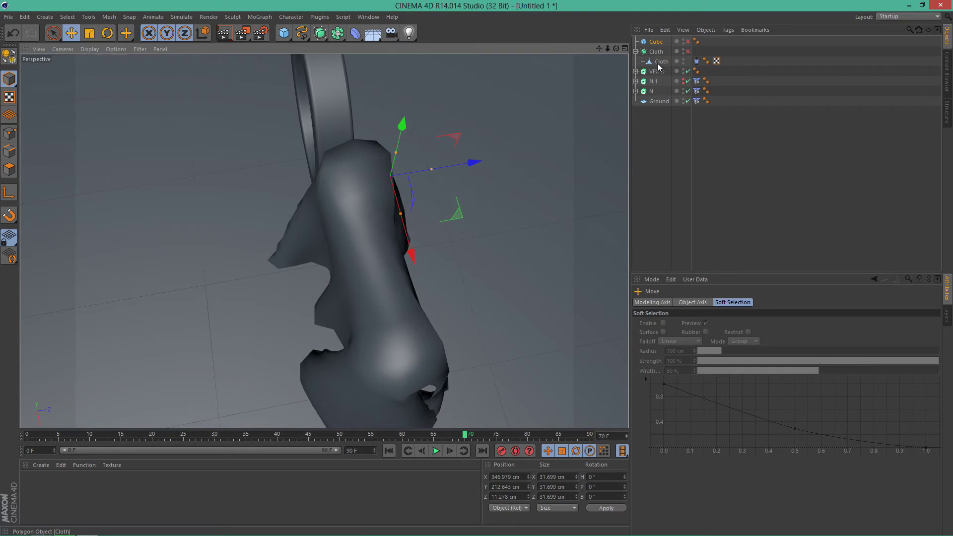
Select the Cloth in Points mode and pick a strip of points along its top
{"action": "left_click", "coordinate": [660, 62]}
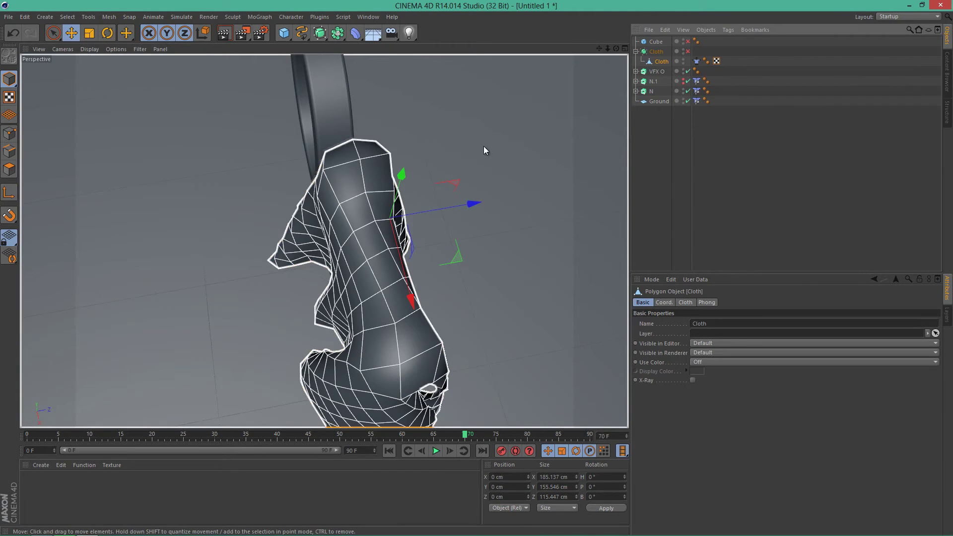
{"action": "mouse_move", "coordinate": [485, 147]}
{"action": "left_mouse_down", "text": "alt"}
{"action": "mouse_move", "coordinate": [472, 146]}
{"action": "mouse_move", "coordinate": [475, 155]}
{"action": "left_mouse_up", "text": "alt"}
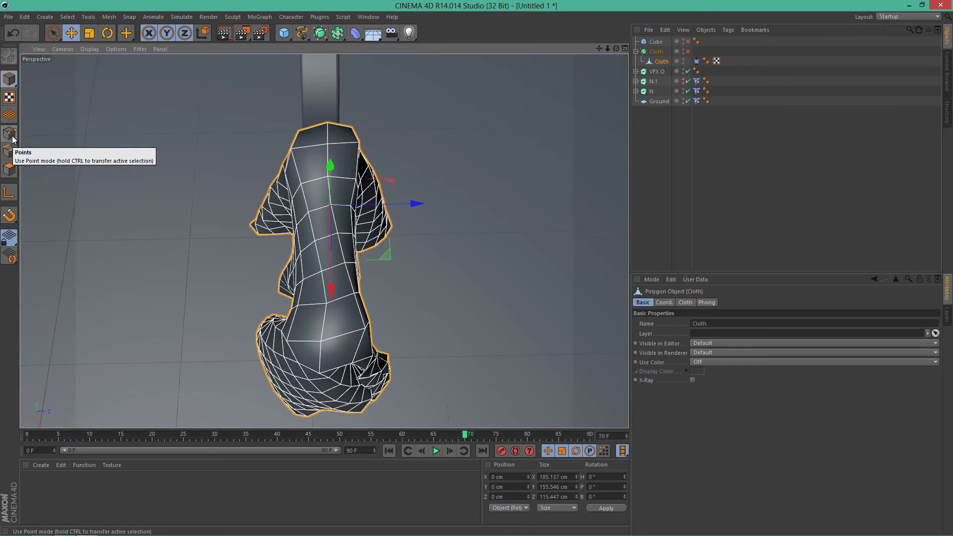
{"action": "left_click", "coordinate": [10, 136]}
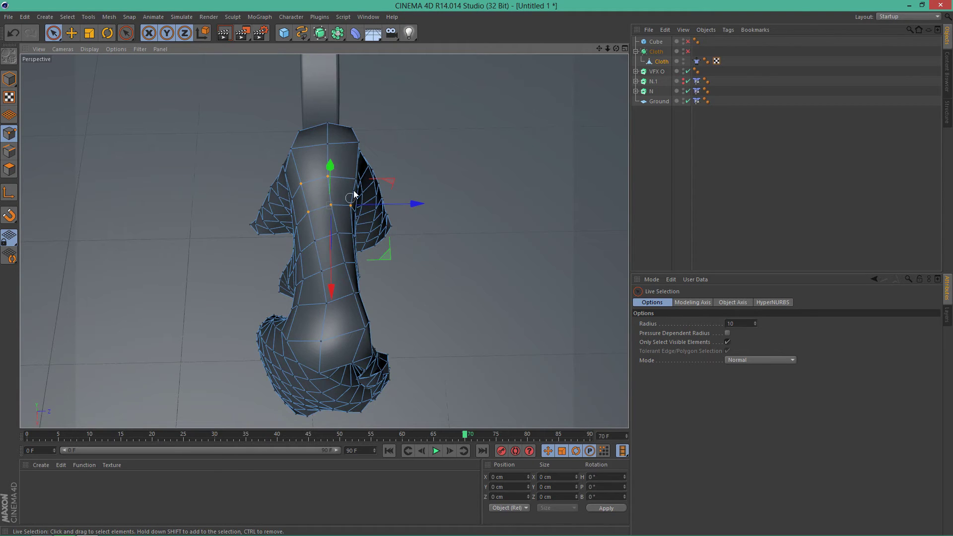
{"action": "left_click", "coordinate": [657, 164]}
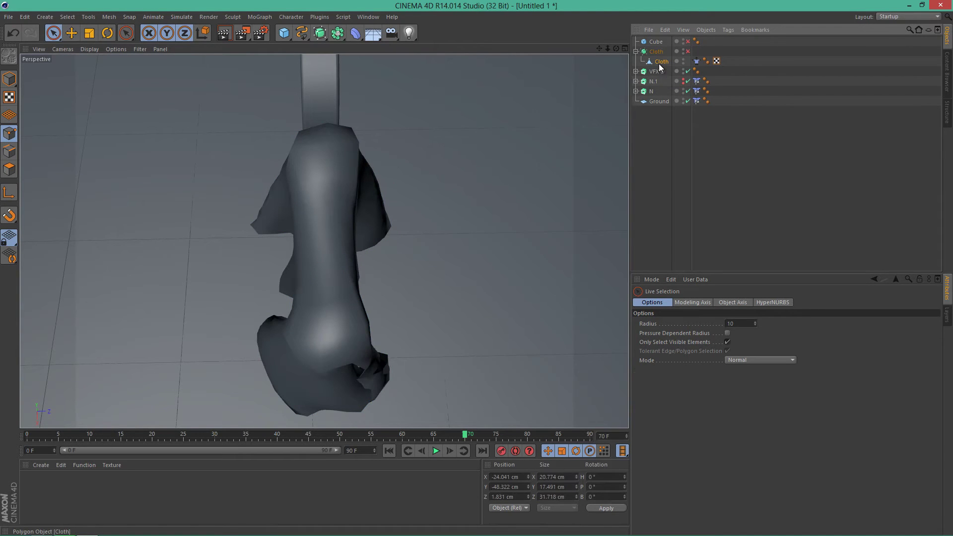
{"action": "left_click", "coordinate": [330, 209]}
{"action": "left_click", "coordinate": [334, 170]}
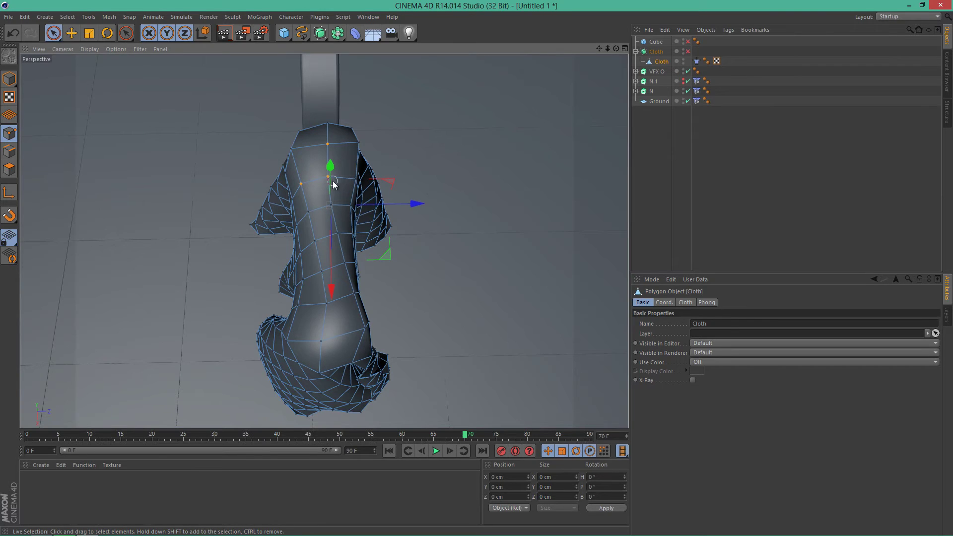
{"action": "left_click", "coordinate": [347, 206], "text": "shift"}
{"action": "left_click", "coordinate": [353, 297], "text": "shift"}
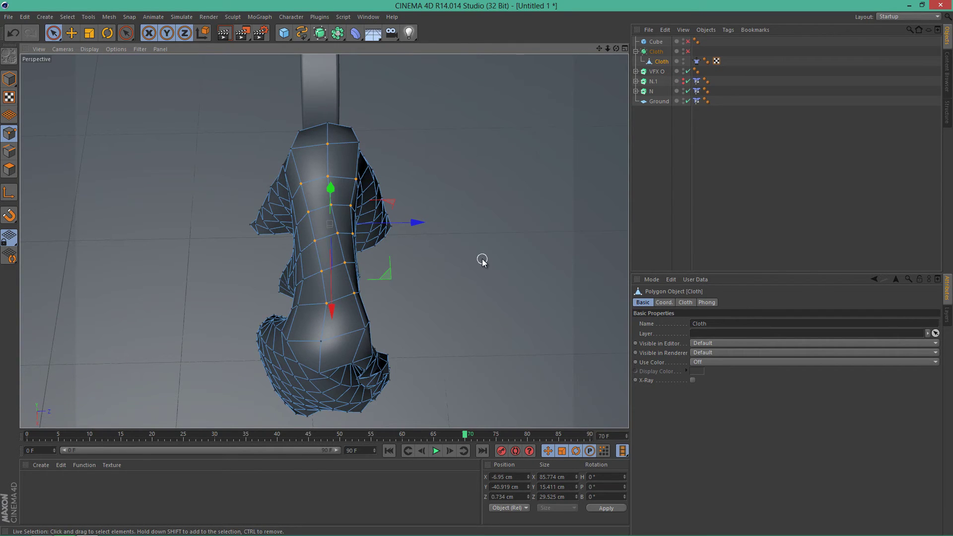
Re-enable the Cube and convert it into an editable polygon object
{"action": "left_click", "coordinate": [689, 41]}
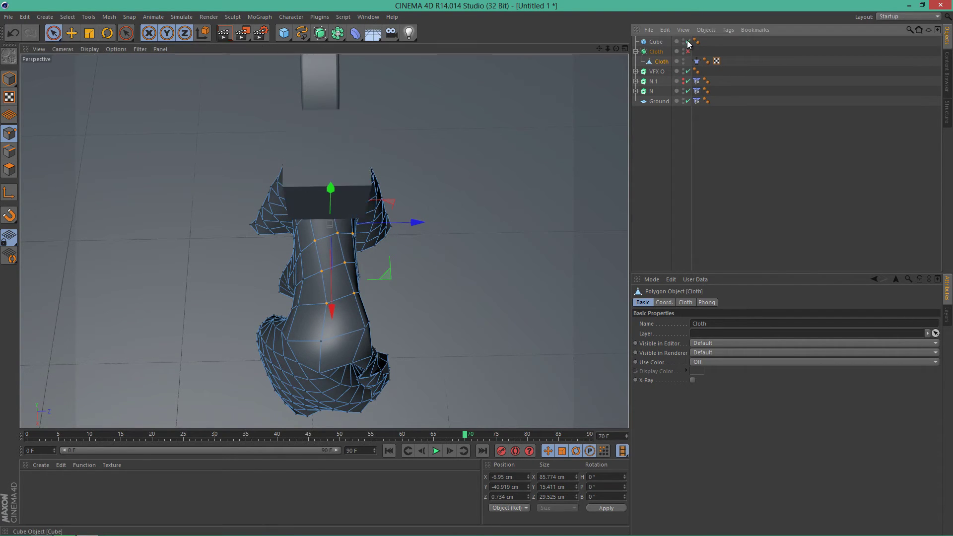
{"action": "left_click_drag", "start_coordinate": [476, 189], "coordinate": [579, 119], "text": "alt"}
{"action": "left_click_drag", "start_coordinate": [432, 155], "coordinate": [457, 221], "text": "alt"}
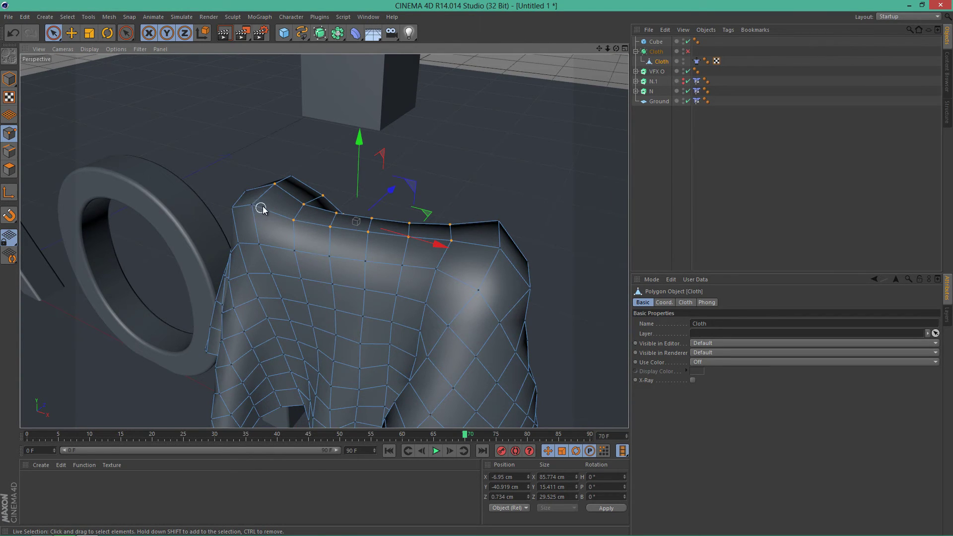
{"action": "left_click", "coordinate": [657, 43]}
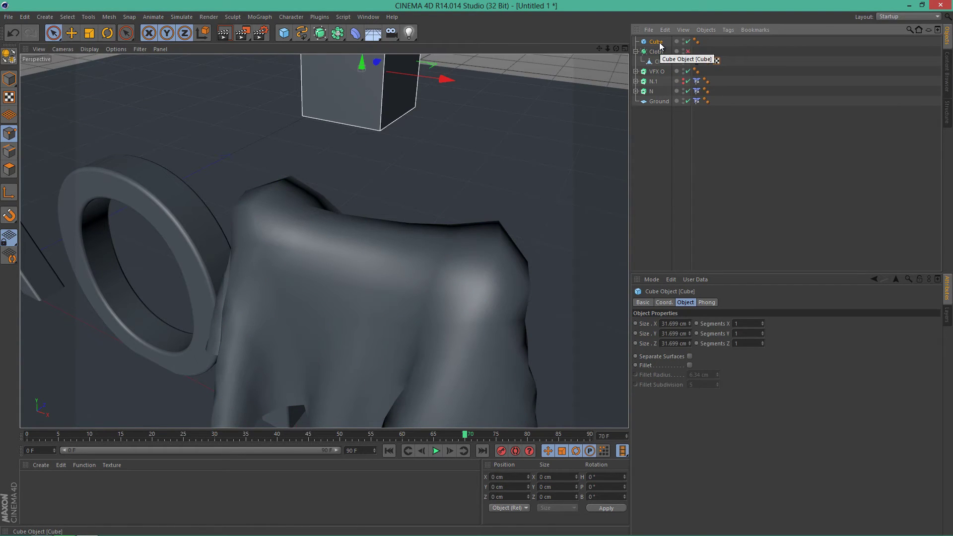
{"action": "key", "text": "c"}
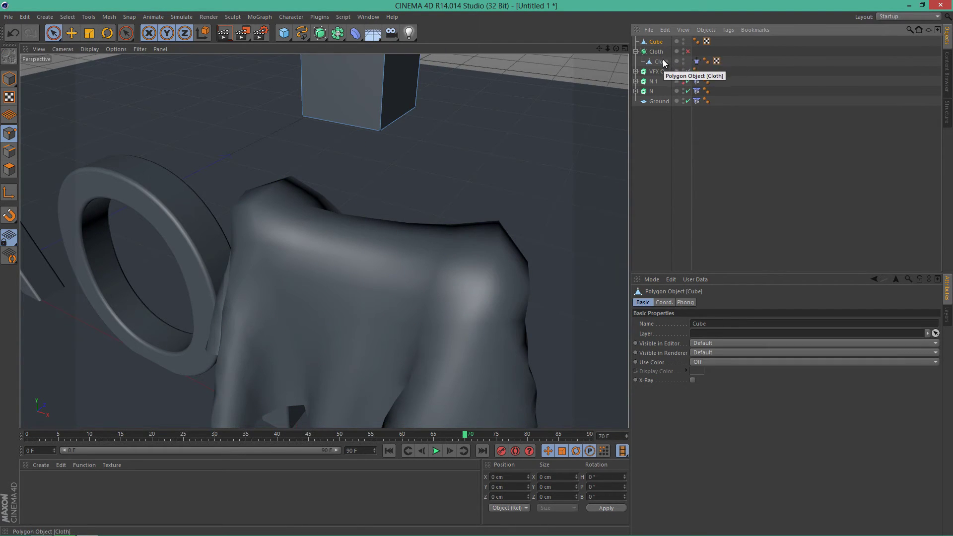
Add a Cloth Belt tag to the Cloth and set its selected top points onto the Cube
{"action": "left_click", "coordinate": [663, 61]}
{"action": "right_click", "coordinate": [663, 61]}
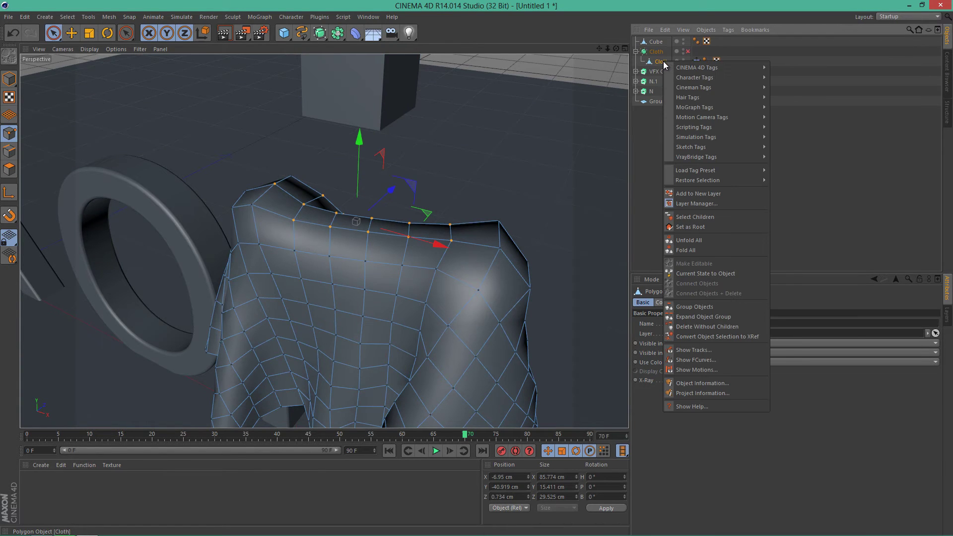
{"action": "mouse_move", "coordinate": [714, 135]}
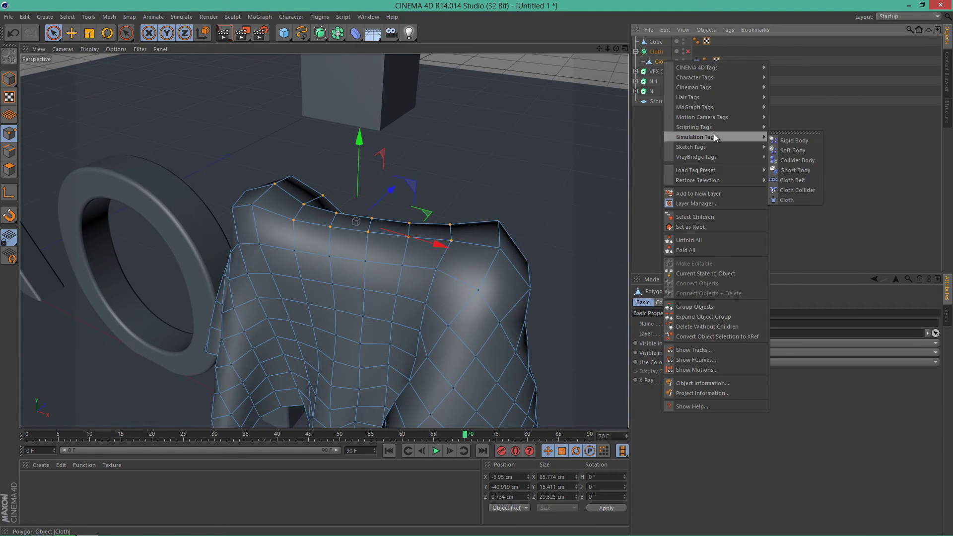
{"action": "left_click", "coordinate": [798, 180]}
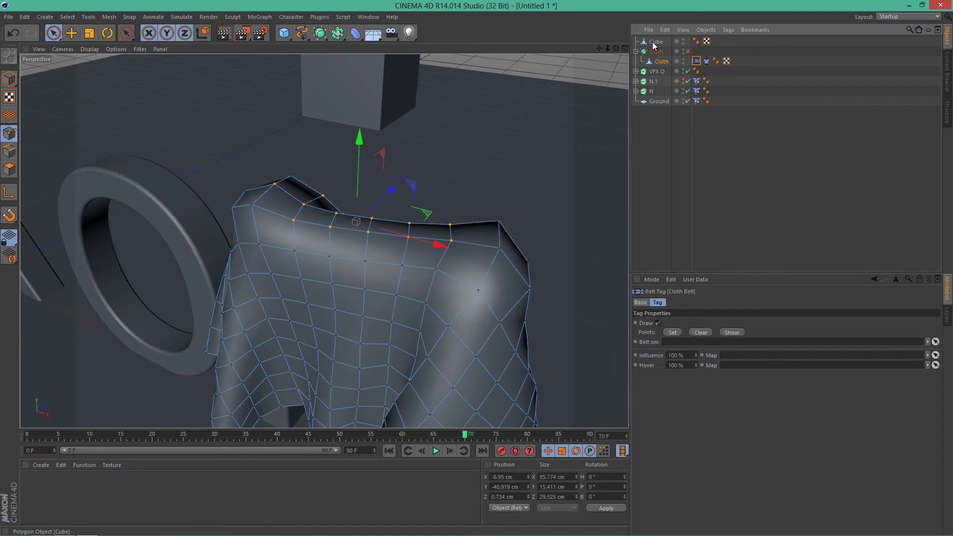
{"action": "left_click", "coordinate": [673, 331]}
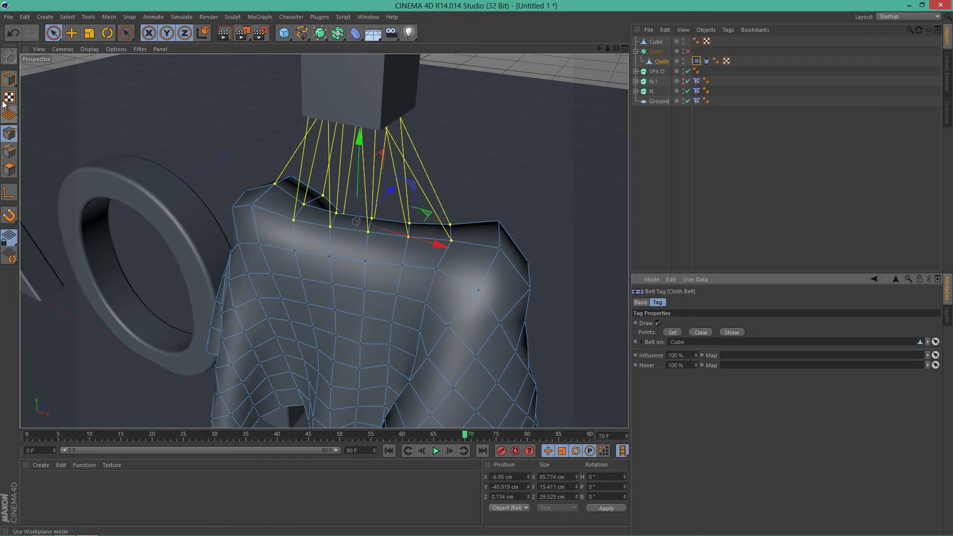
Return to Model mode with the Move tool and rewind to frame 0
{"action": "left_click", "coordinate": [9, 79]}
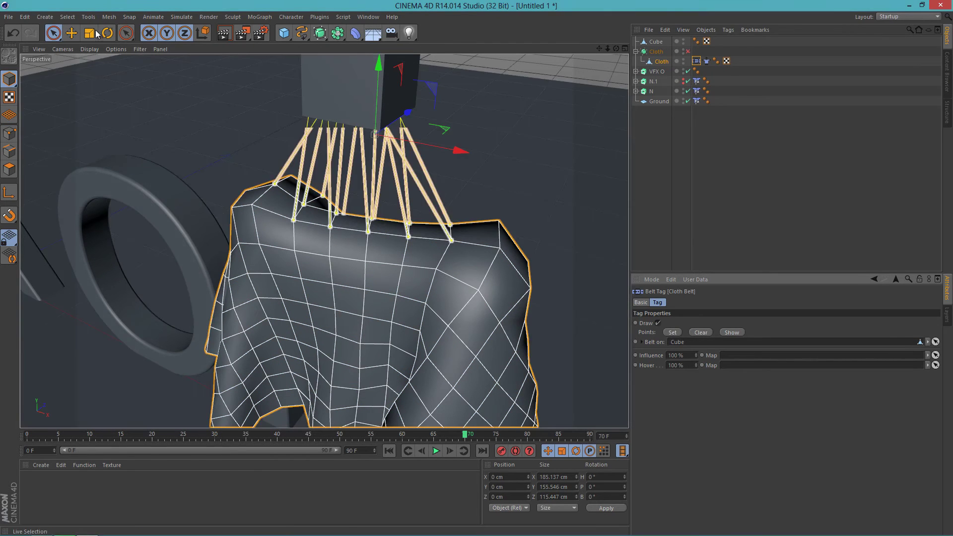
{"action": "key", "text": "e"}
{"action": "scroll", "coordinate": [548, 194], "scroll_direction": "up", "scroll_amount": 5}
{"action": "scroll", "coordinate": [553, 182], "scroll_direction": "down", "scroll_amount": 5}
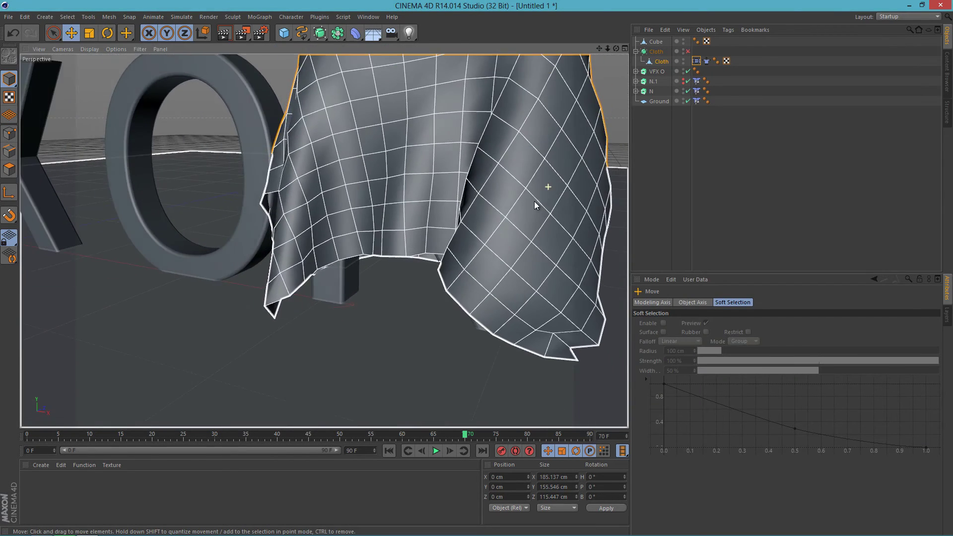
{"action": "scroll", "coordinate": [393, 268], "scroll_direction": "up", "scroll_amount": 2}
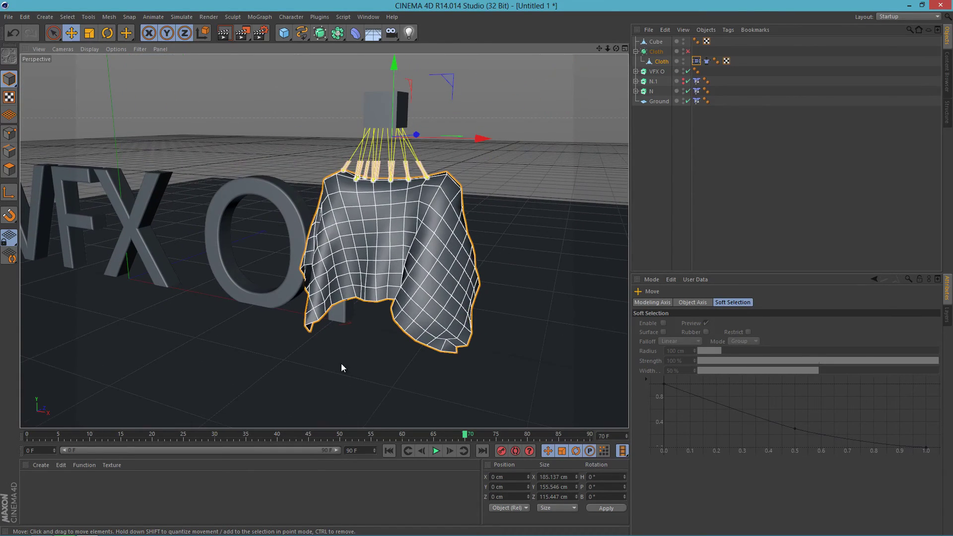
{"action": "left_click", "coordinate": [389, 451]}
Play the belted cloth simulation, adjusting the cloth points and repositioning the Cube to 168.069 cm
{"action": "left_click", "coordinate": [436, 451]}
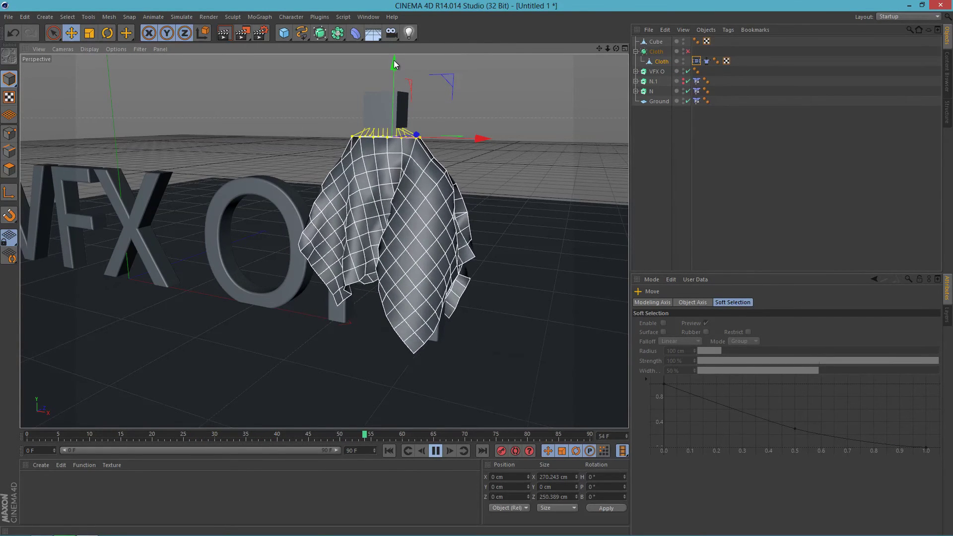
{"action": "left_click_drag", "start_coordinate": [394, 61], "coordinate": [396, 83]}
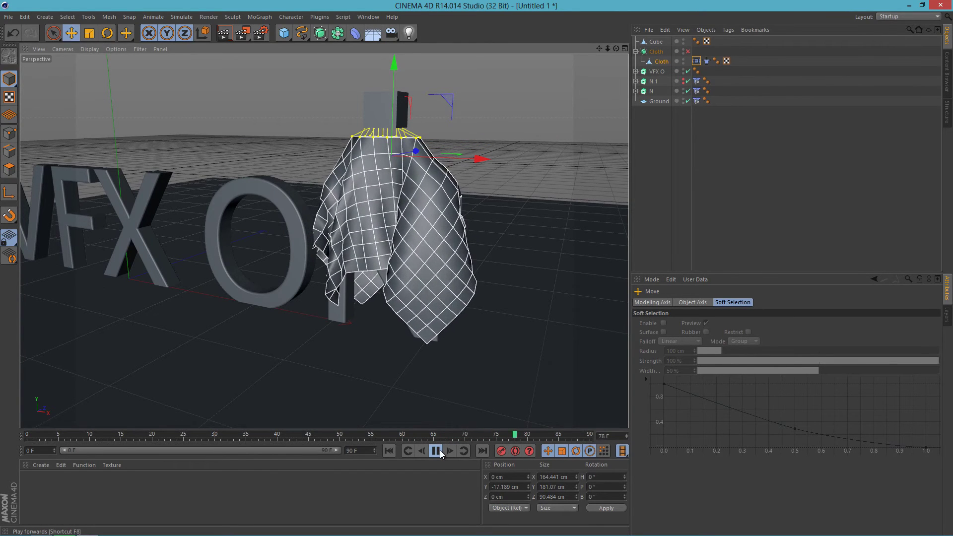
{"action": "left_click", "coordinate": [655, 43]}
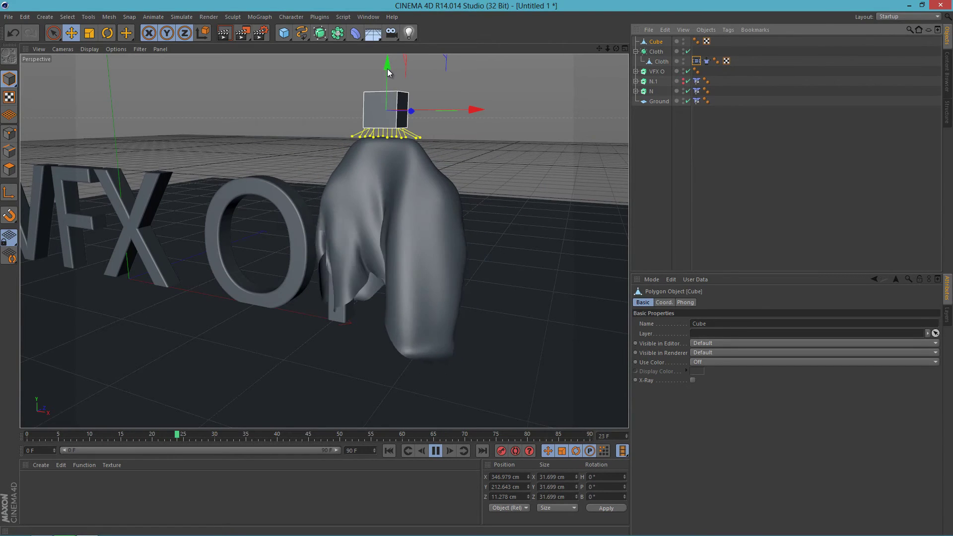
{"action": "left_click_drag", "start_coordinate": [383, 80], "coordinate": [383, 118]}
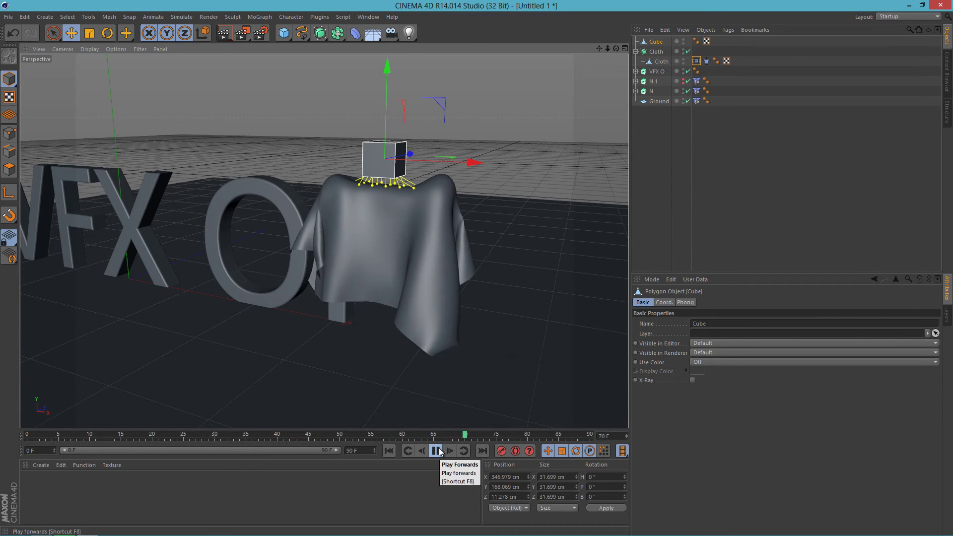
Open the Cloth tag's Dresser settings, then replay the drape and pause at frame 29
{"action": "left_click", "coordinate": [437, 451]}
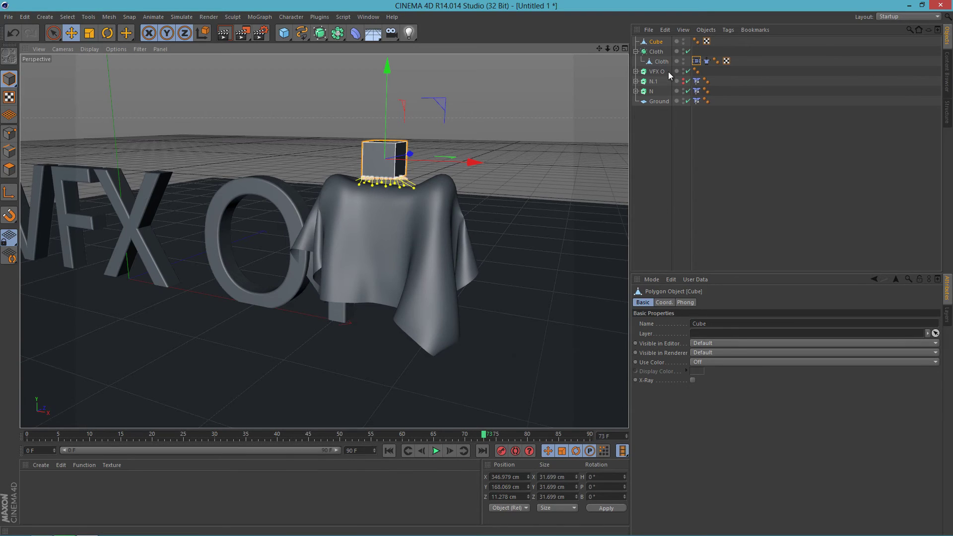
{"action": "left_click", "coordinate": [706, 61]}
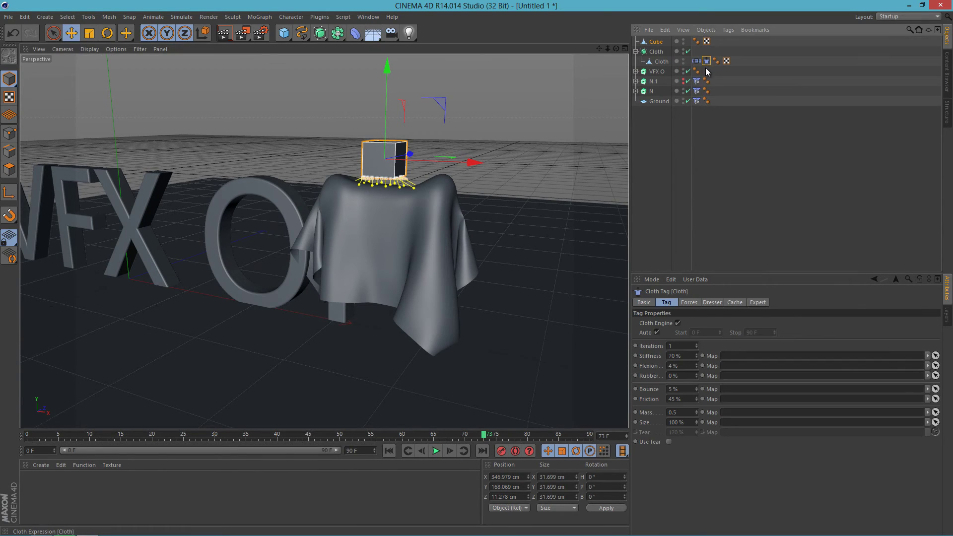
{"action": "left_click", "coordinate": [711, 303]}
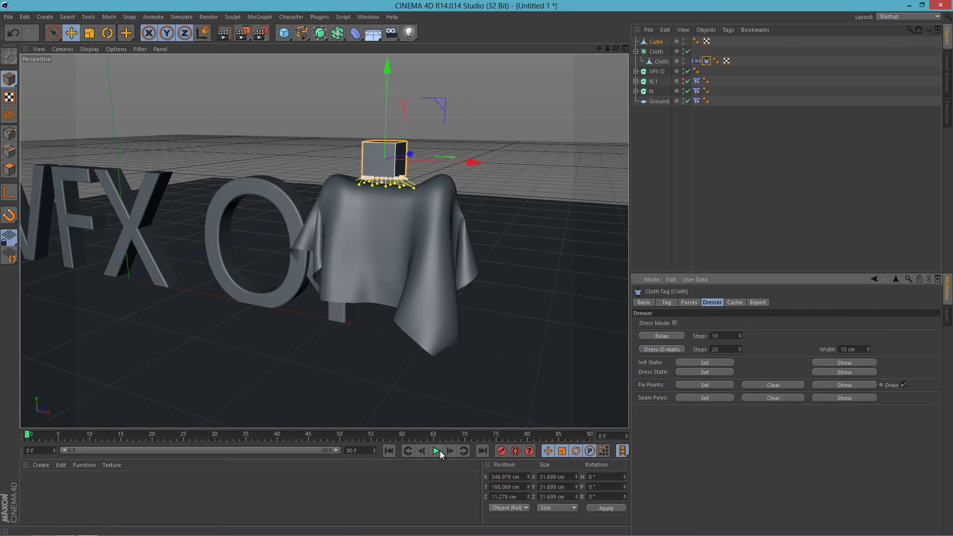
{"action": "left_click", "coordinate": [437, 450]}
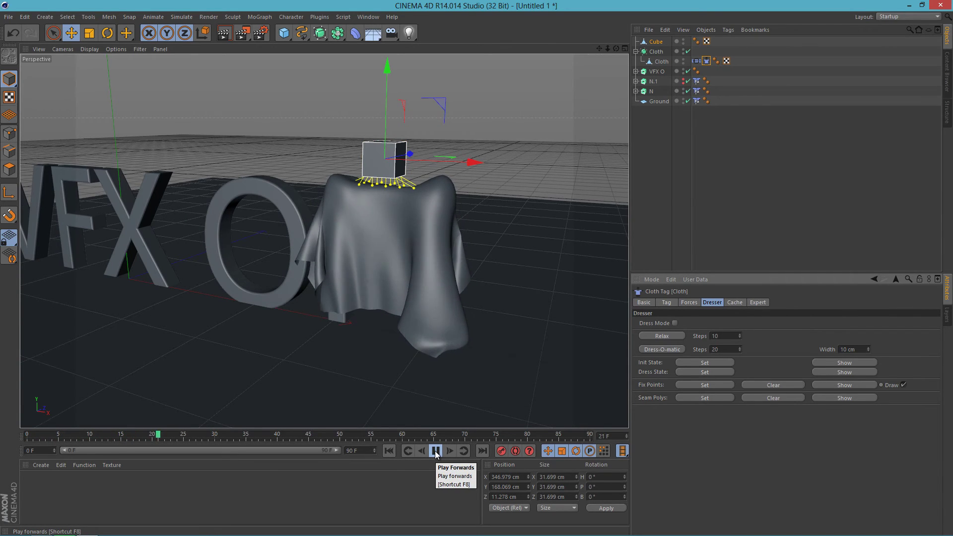
{"action": "left_click", "coordinate": [435, 451]}
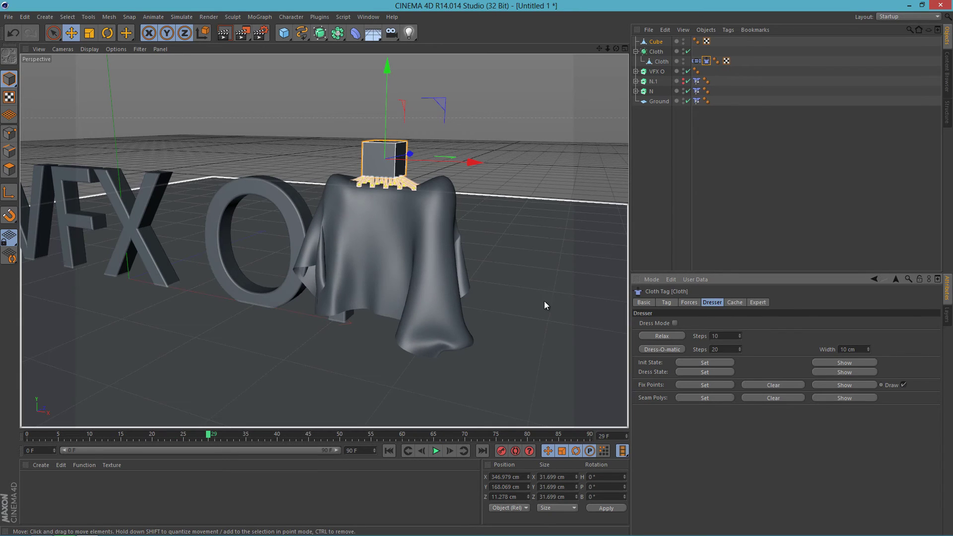
{"action": "mouse_move", "coordinate": [526, 294]}
{"action": "left_mouse_down", "text": "alt"}
{"action": "mouse_move", "coordinate": [568, 277]}
{"action": "mouse_move", "coordinate": [588, 255]}
{"action": "mouse_move", "coordinate": [520, 287]}
{"action": "mouse_move", "coordinate": [517, 279]}
{"action": "mouse_move", "coordinate": [487, 310]}
{"action": "mouse_move", "coordinate": [527, 278]}
{"action": "mouse_move", "coordinate": [502, 295]}
{"action": "mouse_move", "coordinate": [512, 288]}
{"action": "left_mouse_up", "text": "alt"}
Record a position keyframe for the Cube resting on the cloth at frame 10
{"action": "left_click", "coordinate": [656, 42]}
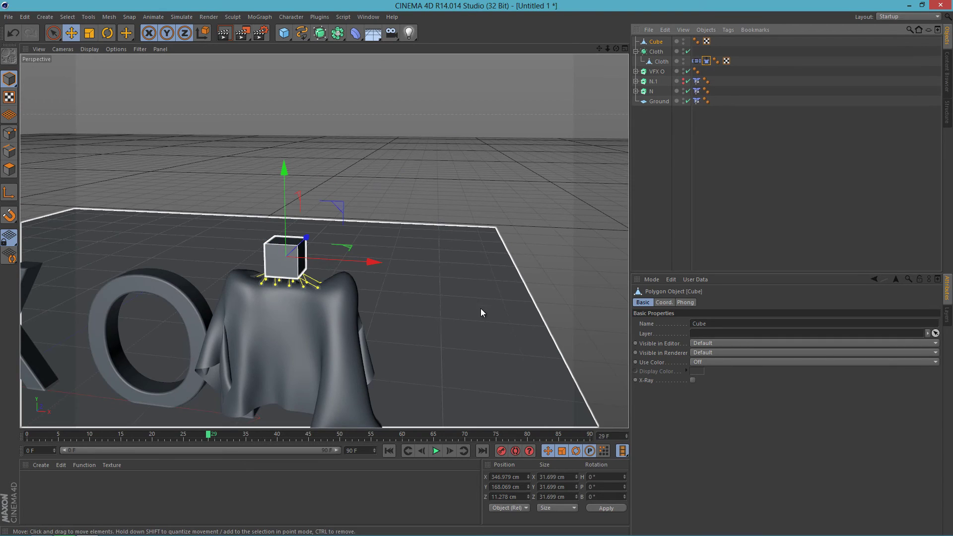
{"action": "left_click_drag", "start_coordinate": [474, 285], "coordinate": [495, 250], "text": "alt"}
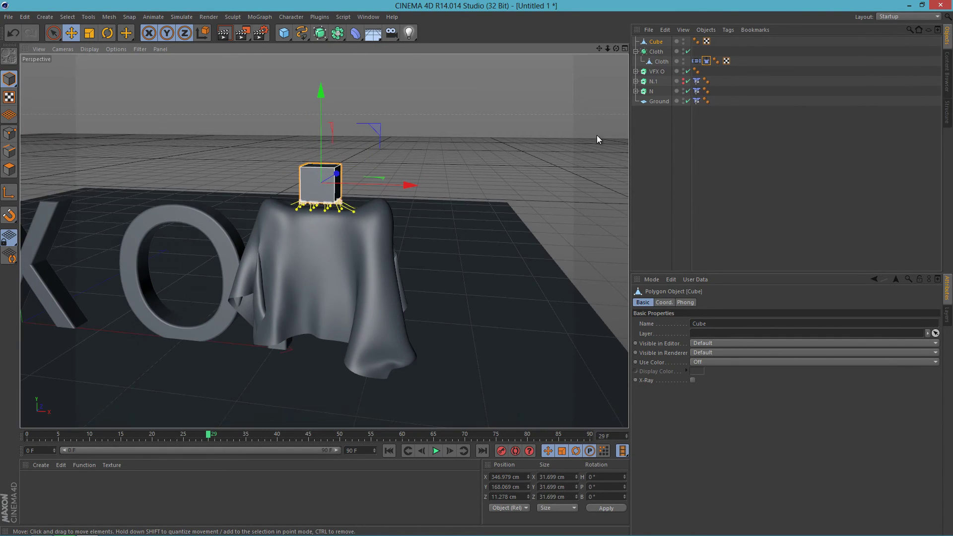
{"action": "left_click_drag", "start_coordinate": [204, 438], "coordinate": [104, 446]}
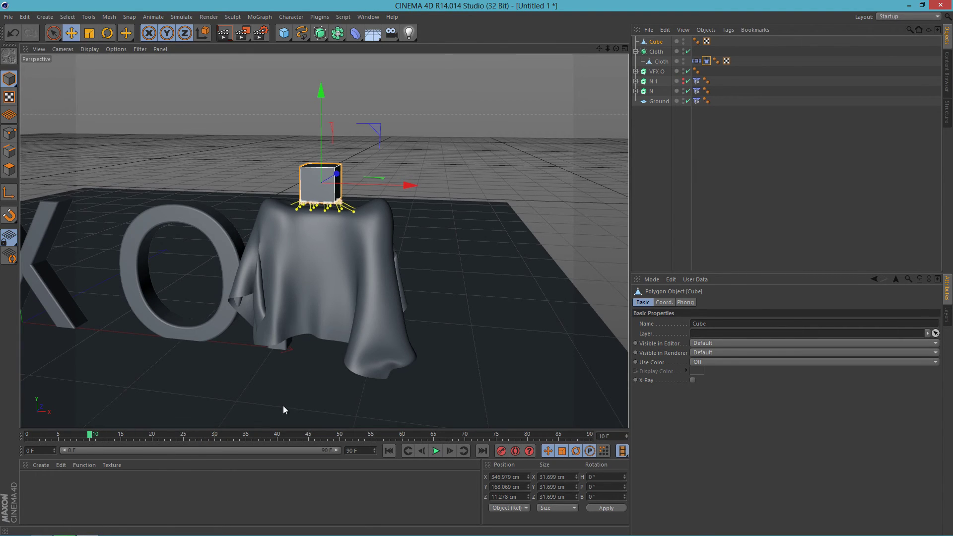
{"action": "left_click", "coordinate": [502, 450]}
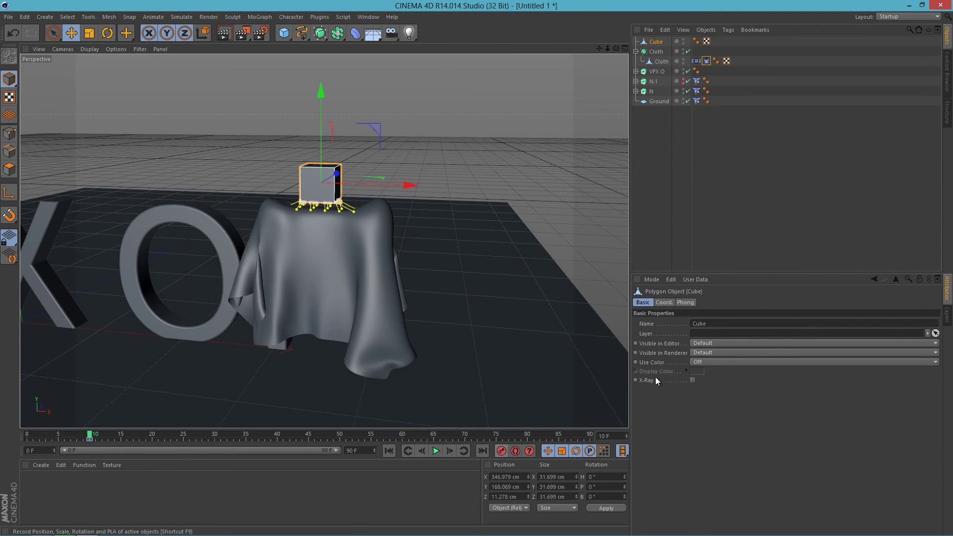
{"action": "left_click", "coordinate": [664, 302]}
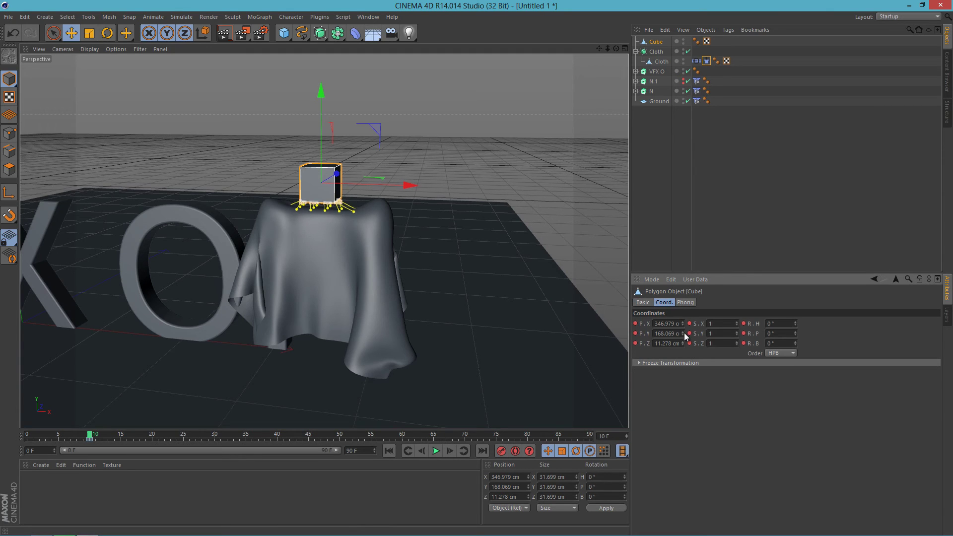
At frame 40, raise the Cube's P.Y to about 709 cm above the cloth
{"action": "left_click_drag", "start_coordinate": [683, 336], "coordinate": [676, 412]}
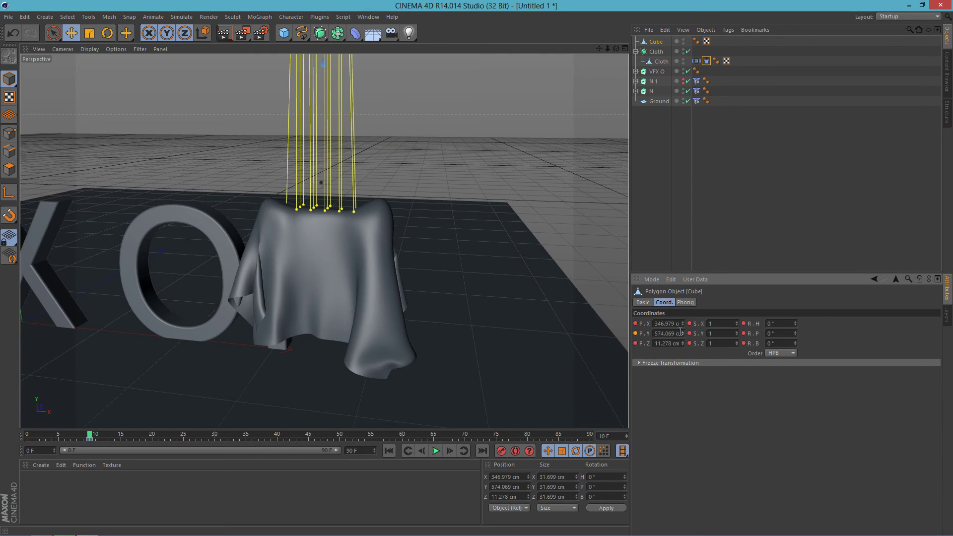
{"action": "left_click", "coordinate": [99, 436]}
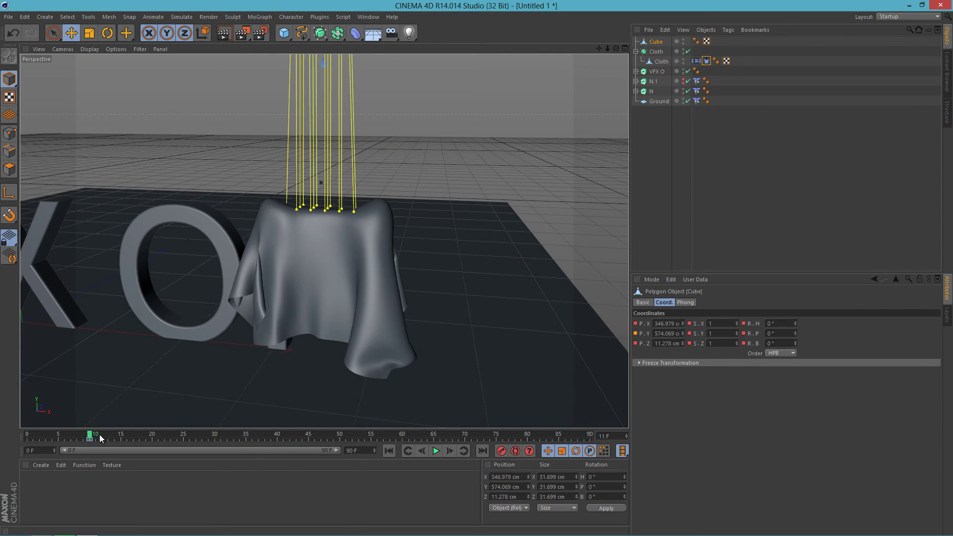
{"action": "left_click_drag", "start_coordinate": [102, 437], "coordinate": [277, 438]}
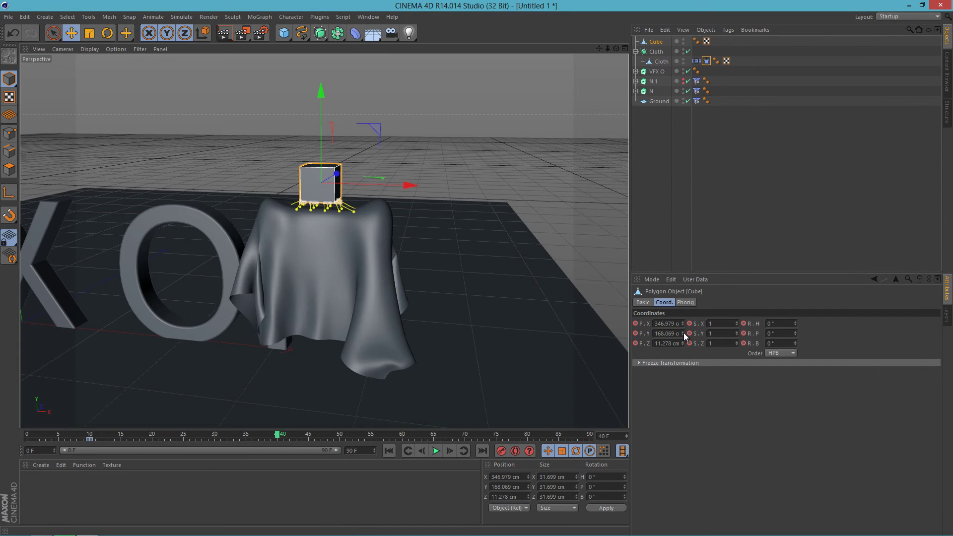
{"action": "mouse_move", "coordinate": [684, 332]}
{"action": "left_mouse_down"}
{"action": "mouse_move", "coordinate": [682, 351]}
{"action": "mouse_move", "coordinate": [686, 326]}
{"action": "mouse_move", "coordinate": [664, 343]}
{"action": "mouse_move", "coordinate": [687, 326]}
{"action": "mouse_move", "coordinate": [693, 332]}
{"action": "mouse_move", "coordinate": [687, 317]}
{"action": "mouse_move", "coordinate": [681, 333]}
{"action": "left_mouse_up"}
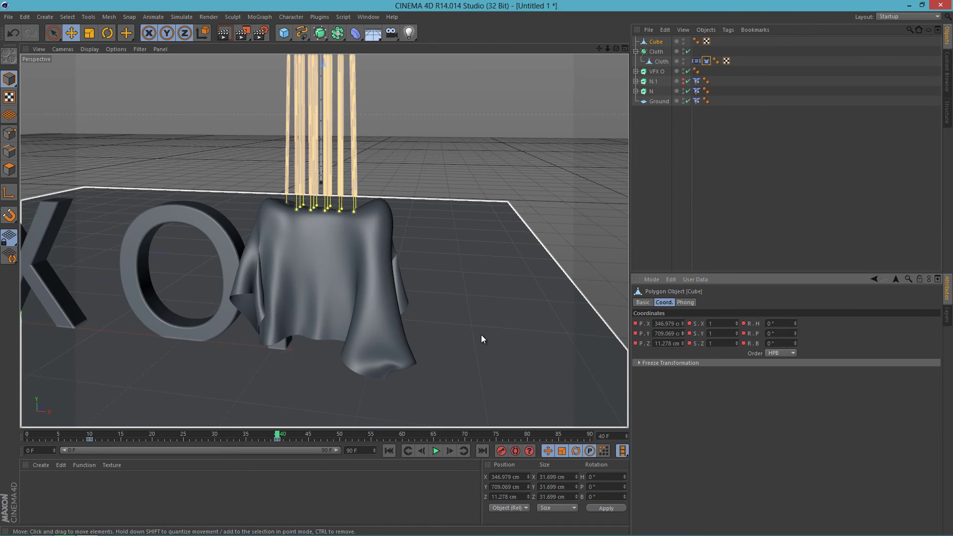
{"action": "left_click_drag", "start_coordinate": [476, 332], "coordinate": [492, 328], "text": "alt"}
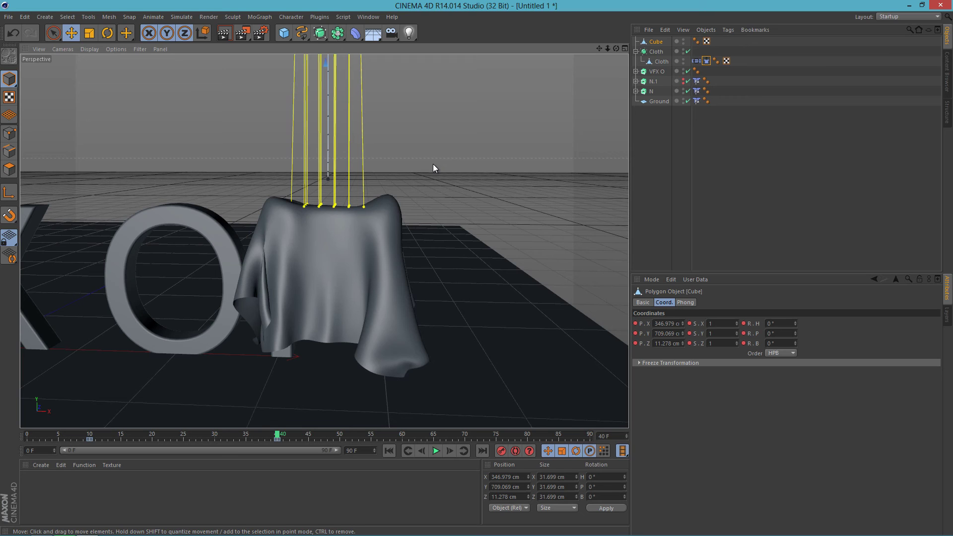
Play the animation to frame 81 and inspect the lifted cloth from several angles
{"action": "left_click", "coordinate": [437, 451]}
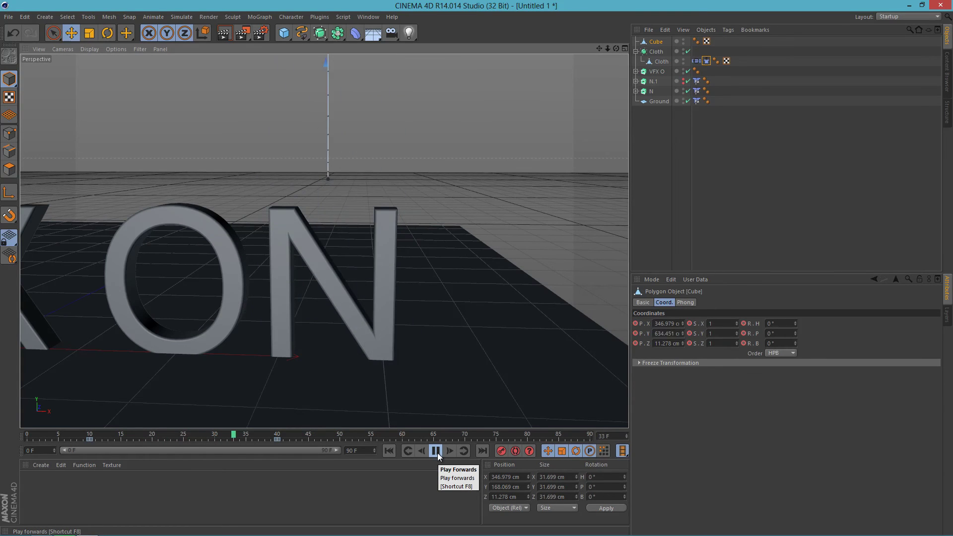
{"action": "left_click", "coordinate": [436, 451]}
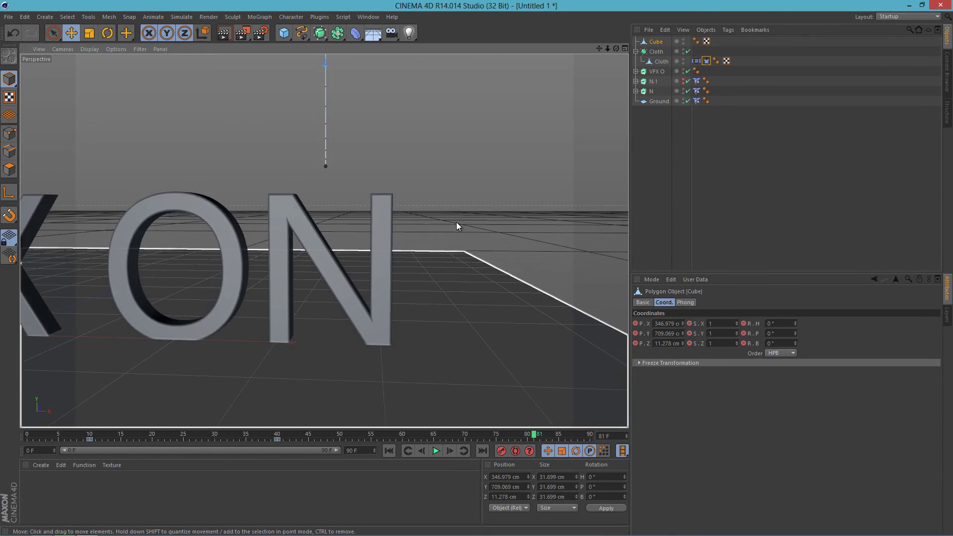
{"action": "middle_click", "coordinate": [457, 222]}
{"action": "middle_click", "coordinate": [291, 206]}
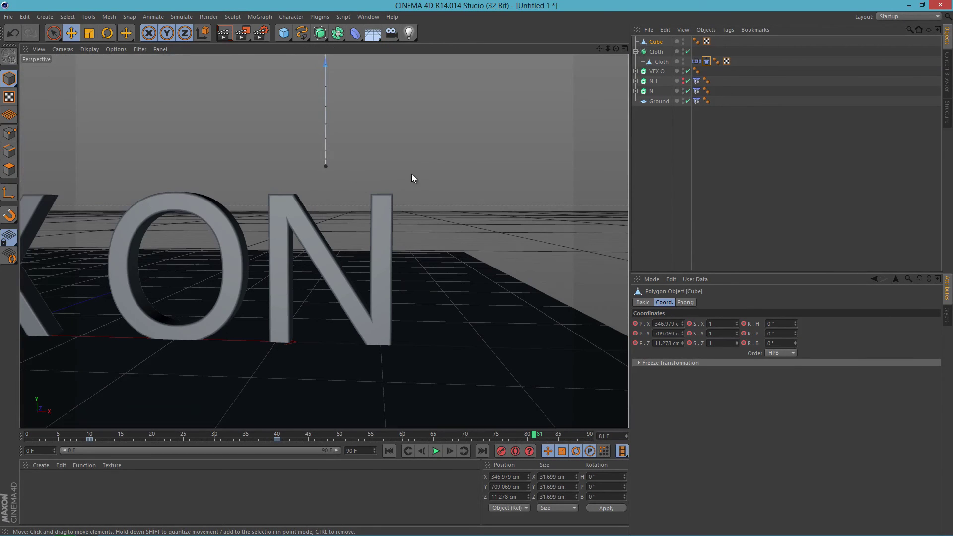
{"action": "key", "text": "o"}
{"action": "key", "text": "w"}
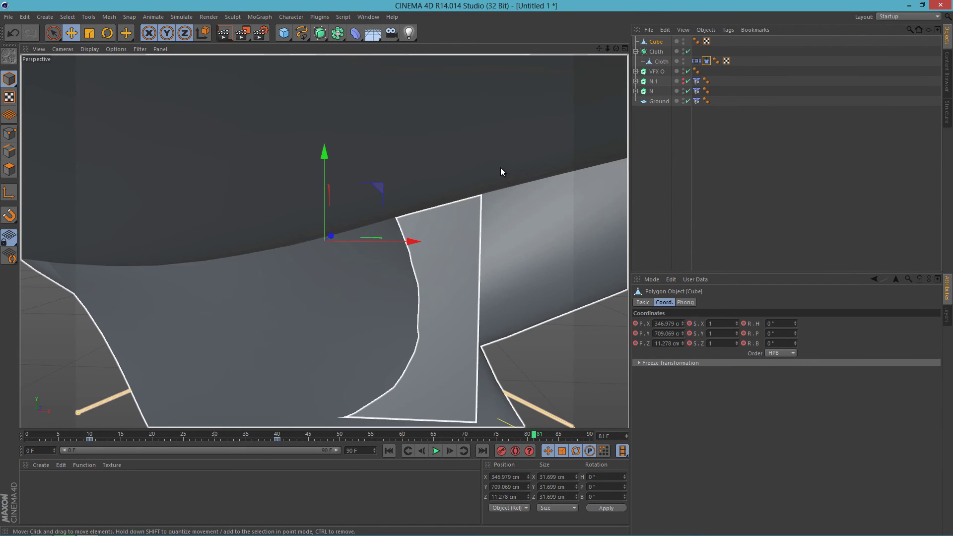
{"action": "left_click_drag", "start_coordinate": [442, 233], "coordinate": [499, 264], "text": "alt"}
{"action": "scroll", "coordinate": [443, 240], "scroll_direction": "down", "scroll_amount": 5}
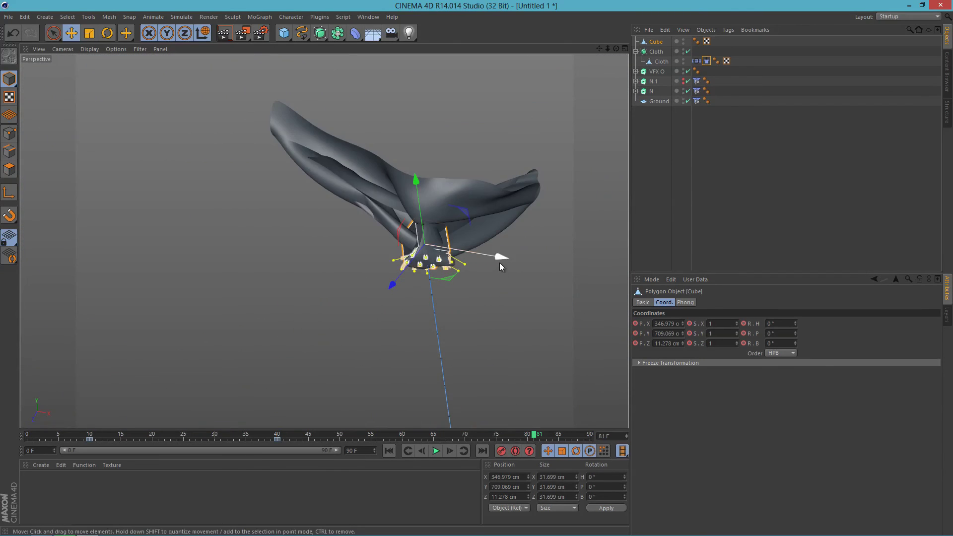
{"action": "left_click_drag", "start_coordinate": [479, 346], "coordinate": [569, 322], "text": "alt"}
{"action": "middle_click", "coordinate": [570, 314]}
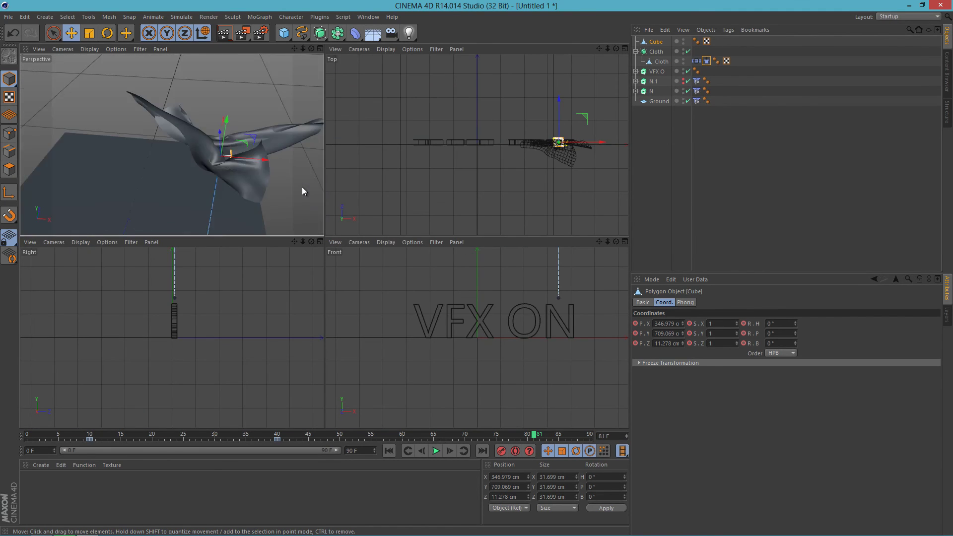
{"action": "middle_click", "coordinate": [302, 188]}
{"action": "left_click_drag", "start_coordinate": [490, 164], "coordinate": [383, 157], "text": "alt"}
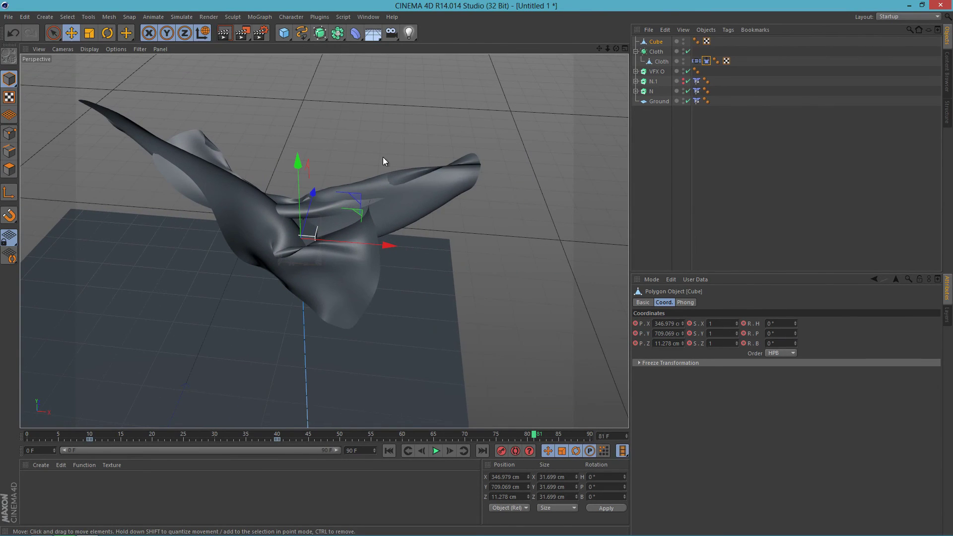
Frame the VFX ON text to see all the letters uncovered, then select the Cloth
{"action": "left_click", "coordinate": [655, 70]}
{"action": "key", "text": "o"}
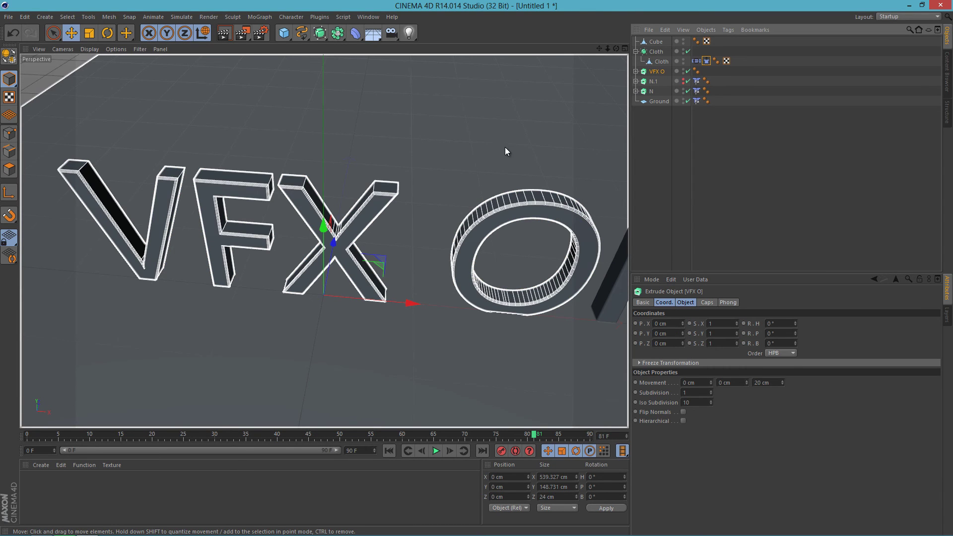
{"action": "middle_click_drag", "start_coordinate": [505, 139], "coordinate": [293, 150], "text": "alt"}
{"action": "mouse_move", "coordinate": [294, 150]}
{"action": "left_mouse_down", "text": "alt"}
{"action": "mouse_move", "coordinate": [376, 219]}
{"action": "mouse_move", "coordinate": [445, 210]}
{"action": "mouse_move", "coordinate": [450, 190]}
{"action": "mouse_move", "coordinate": [618, 110]}
{"action": "left_mouse_up", "text": "alt"}
{"action": "left_click", "coordinate": [655, 53]}
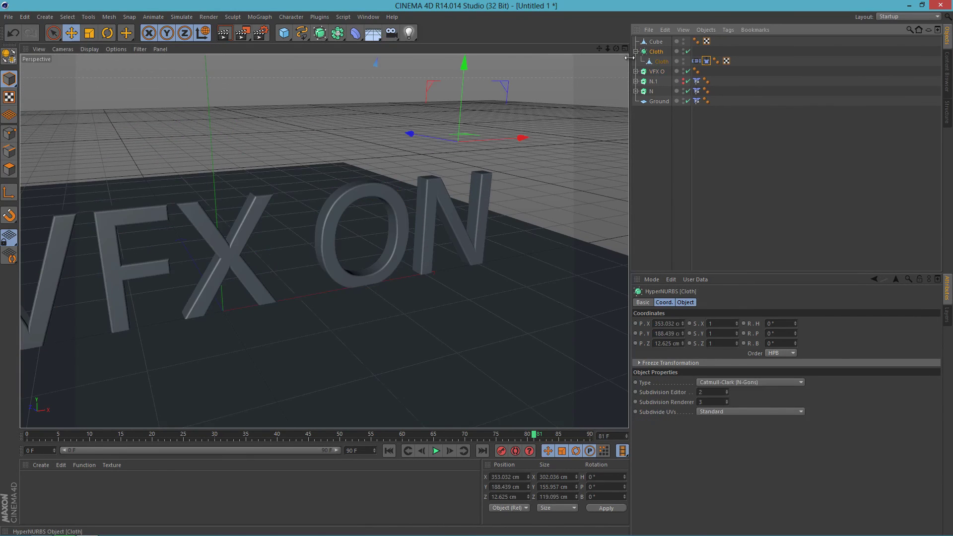
Add a Cloth NURBS object and parent the Cloth object under it
{"action": "left_click", "coordinate": [181, 17]}
{"action": "mouse_move", "coordinate": [192, 31]}
{"action": "left_click", "coordinate": [251, 35]}
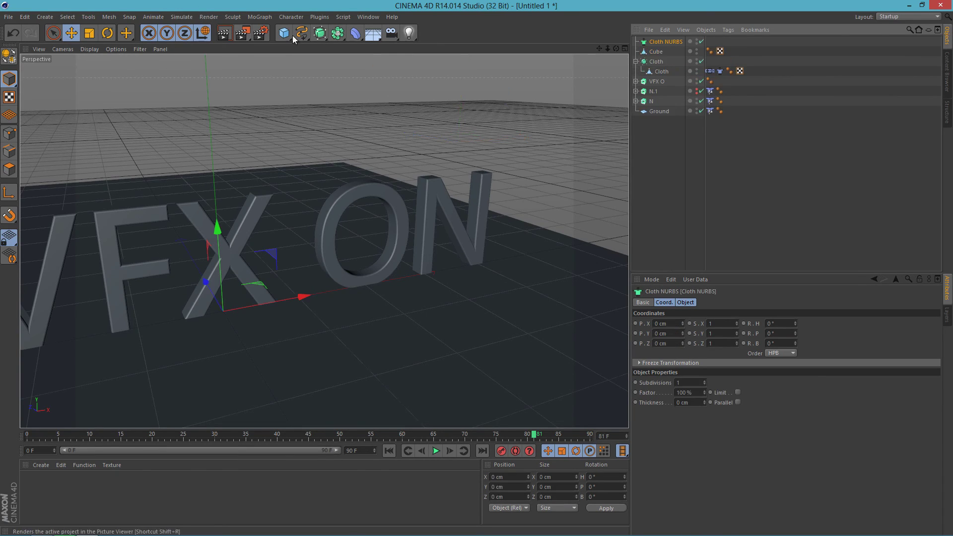
{"action": "left_click_drag", "start_coordinate": [665, 44], "coordinate": [659, 59]}
{"action": "left_click", "coordinate": [661, 61]}
Set the Cloth NURBS Thickness to 2 cm and Subdivisions to 0
{"action": "left_click", "coordinate": [662, 52]}
{"action": "left_click", "coordinate": [690, 403]}
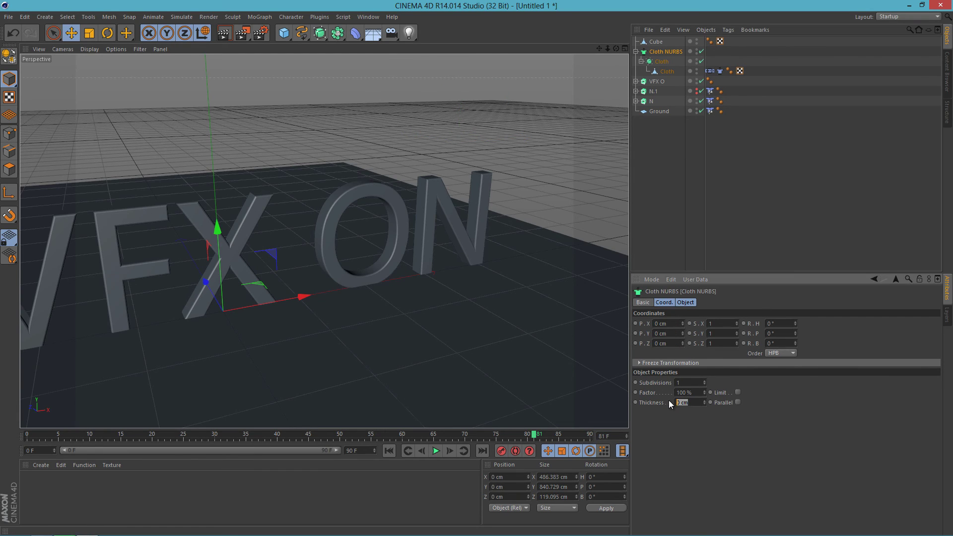
{"action": "type", "text": "2"}
{"action": "key", "text": "Return"}
{"action": "left_click", "coordinate": [679, 382]}
{"action": "type", "text": "0"}
{"action": "key", "text": "Return"}
Play the simulation, view the thickened cloth over the letters, and enable Cloth NURBS
{"action": "left_click", "coordinate": [437, 451]}
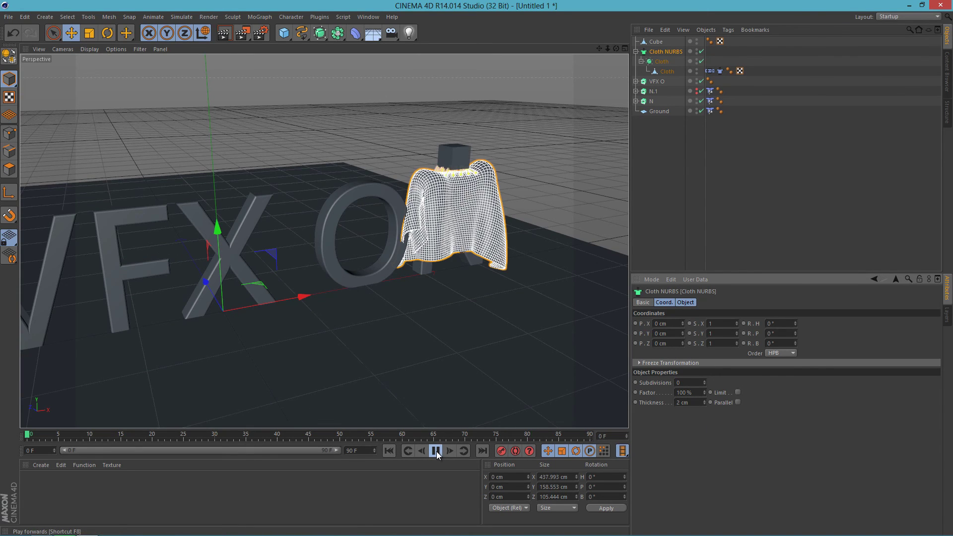
{"action": "left_click", "coordinate": [436, 451]}
{"action": "left_click_drag", "start_coordinate": [501, 328], "coordinate": [502, 157], "text": "alt"}
{"action": "left_click", "coordinate": [577, 156]}
{"action": "left_click", "coordinate": [701, 52]}
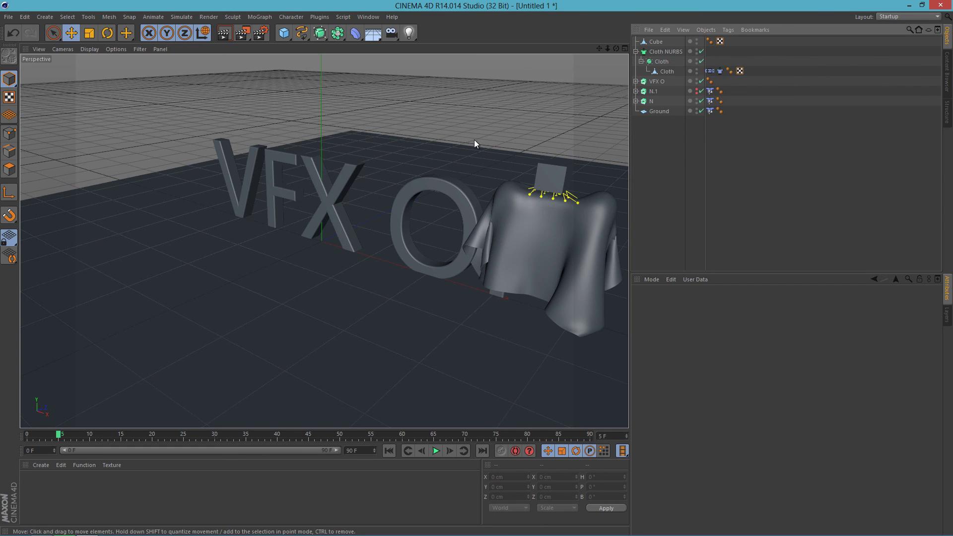
{"action": "left_click_drag", "start_coordinate": [462, 162], "coordinate": [457, 268], "text": "alt"}
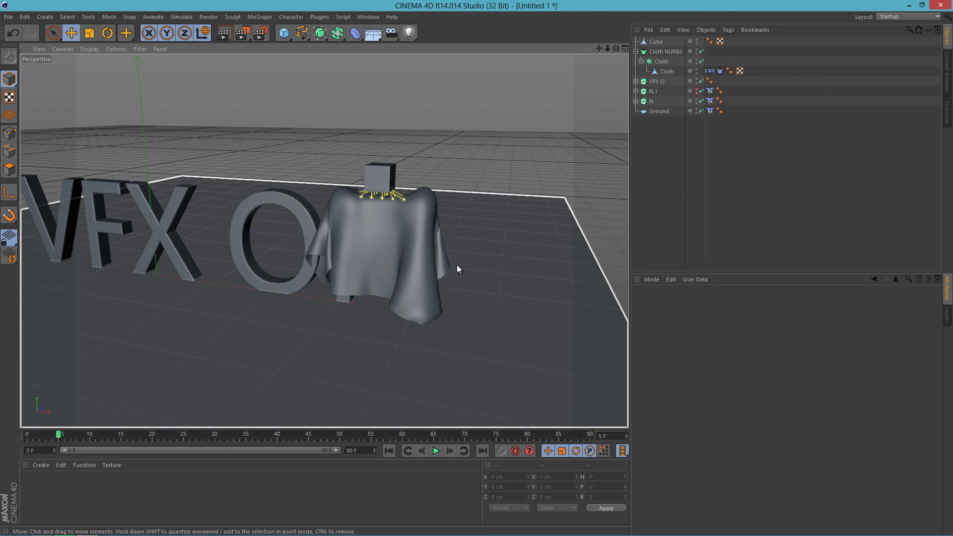